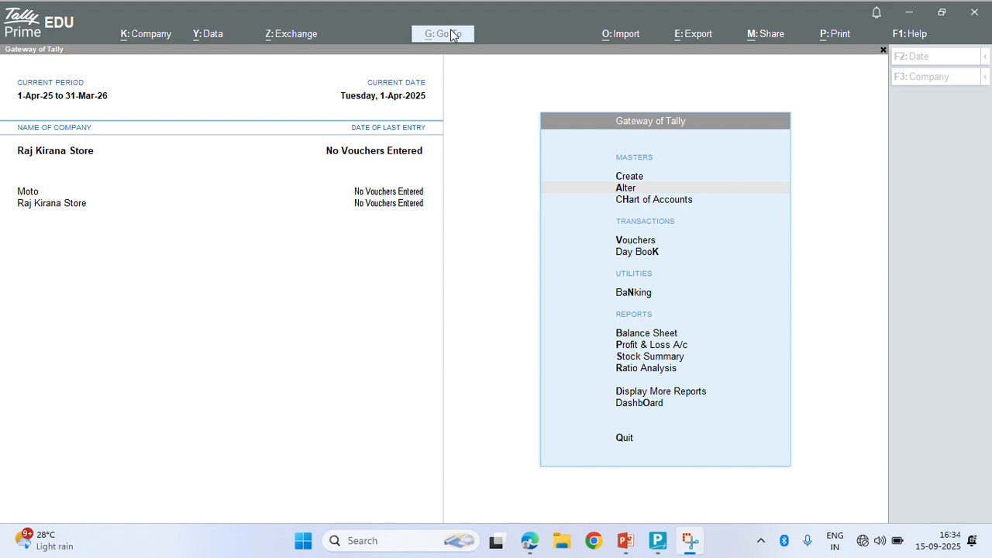
# Start a new company named Sahil Electronics
pyautogui.click(664, 11)
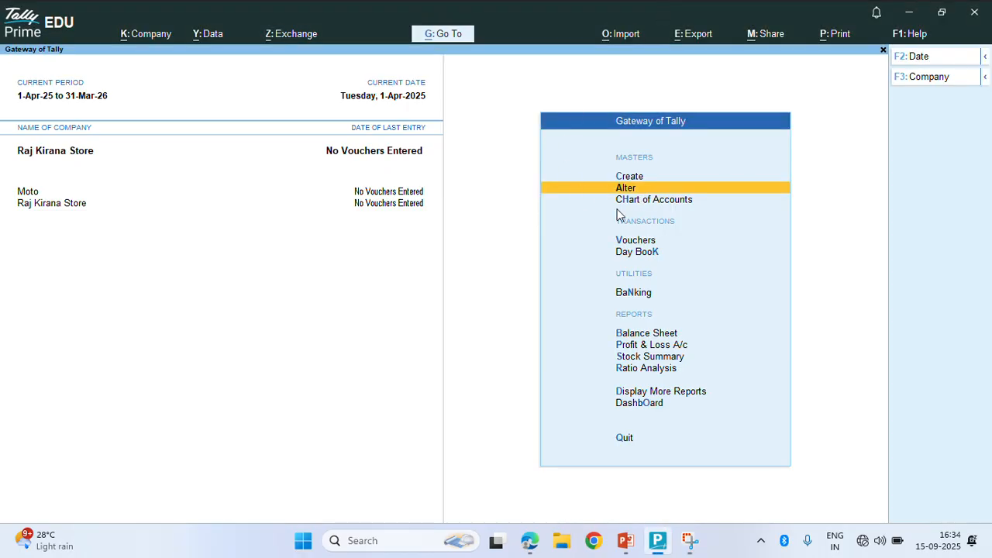
pyautogui.press('alt')
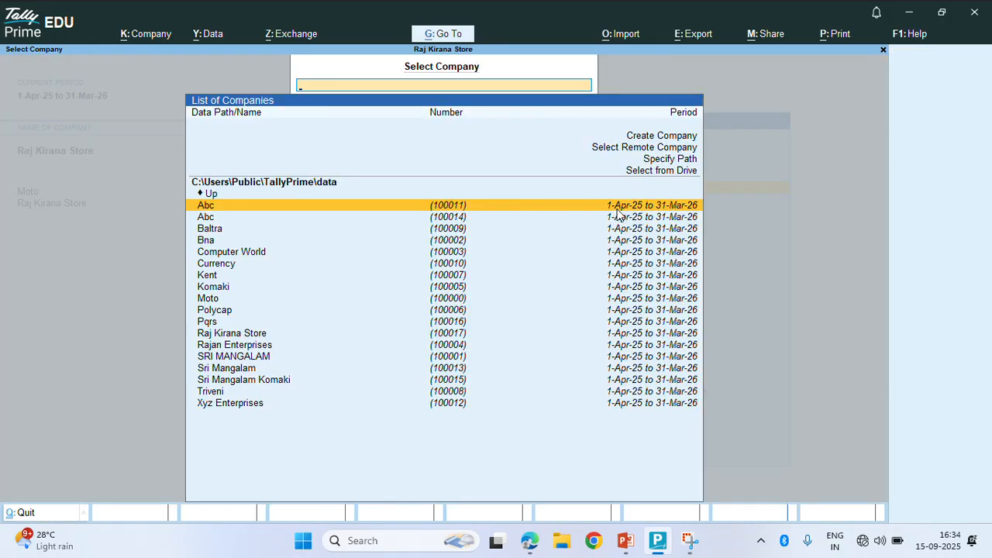
pyautogui.press('Up')
pyautogui.press('Up')
pyautogui.press('Up')
pyautogui.press('Up')
pyautogui.press('Up')
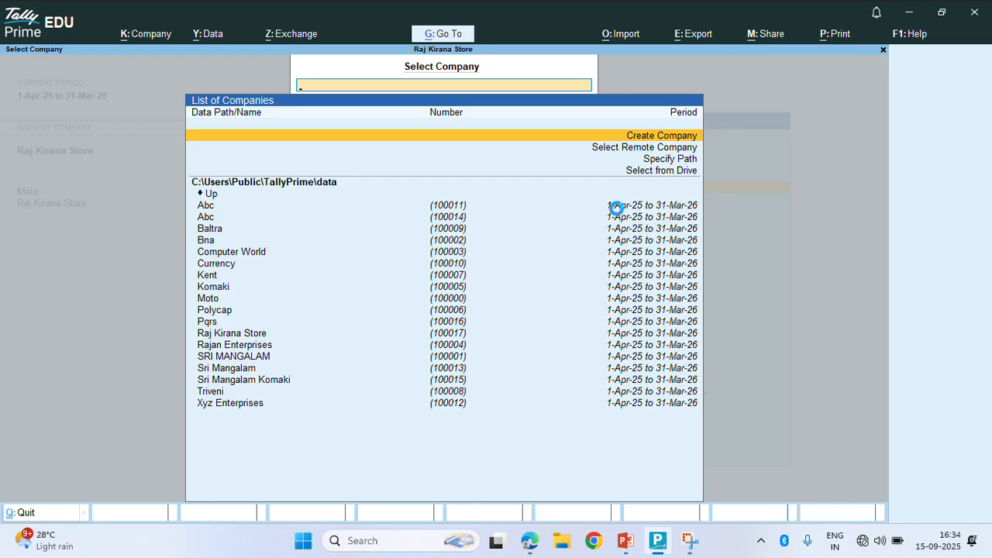
pyautogui.press('Return')
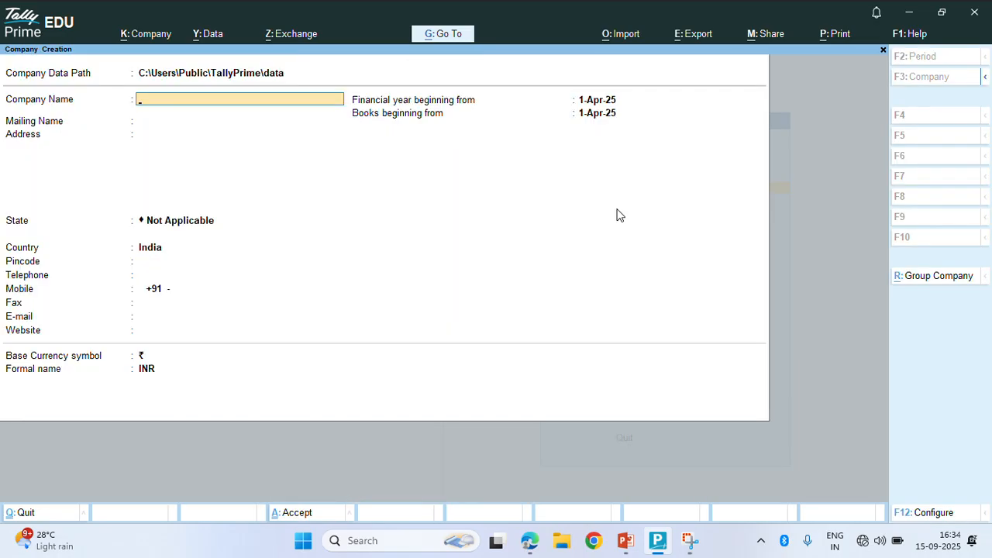
pyautogui.write('Sahil Electronics')
pyautogui.press('Return')
# Enter the address Gadi Srirampur, Giridih with state Jharkhand, and confirm creating the company
pyautogui.write('Gadi')
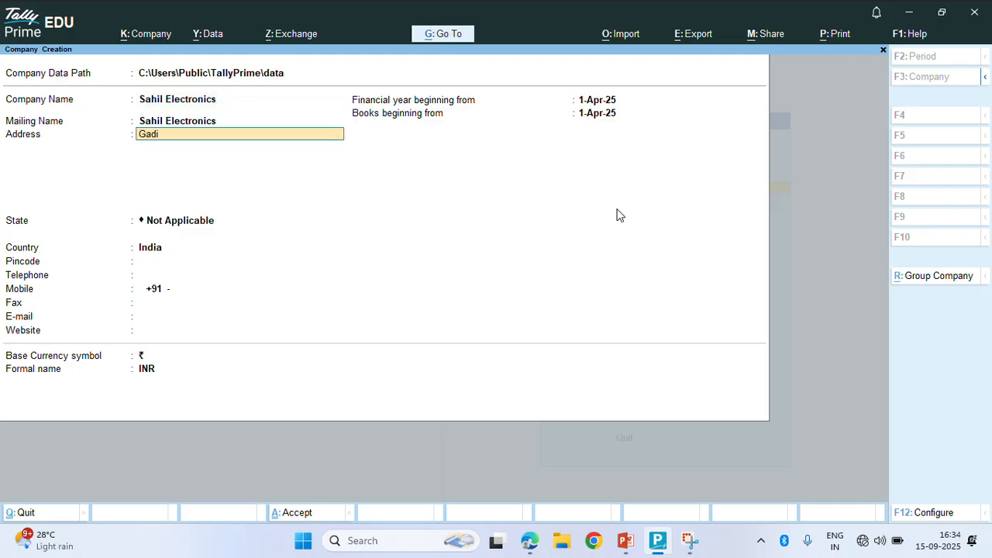
pyautogui.write(' Srirampur')
pyautogui.press('Return')
pyautogui.press('Return')
pyautogui.press('BackSpace')
pyautogui.press('Return')
pyautogui.write('Giridih')
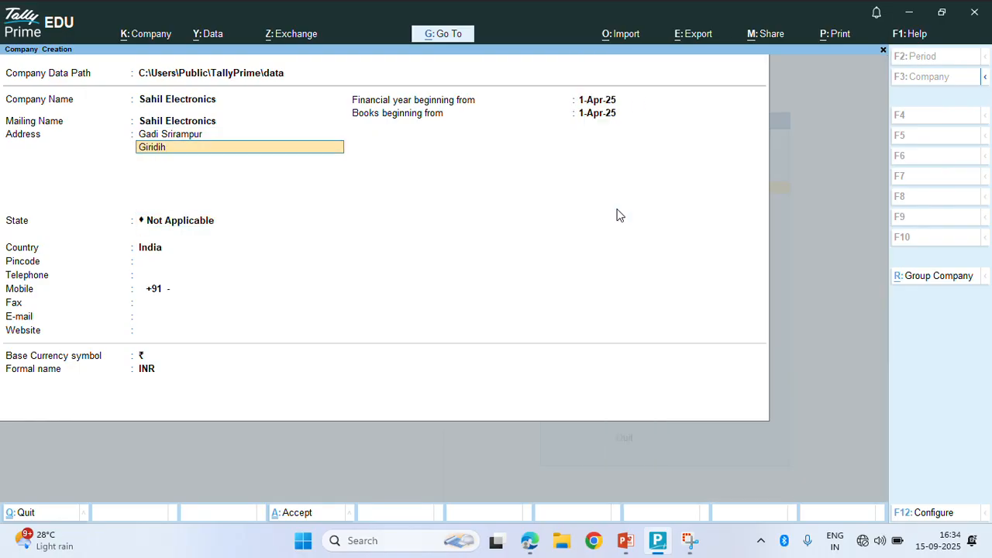
pyautogui.press('Return')
pyautogui.press('Return')
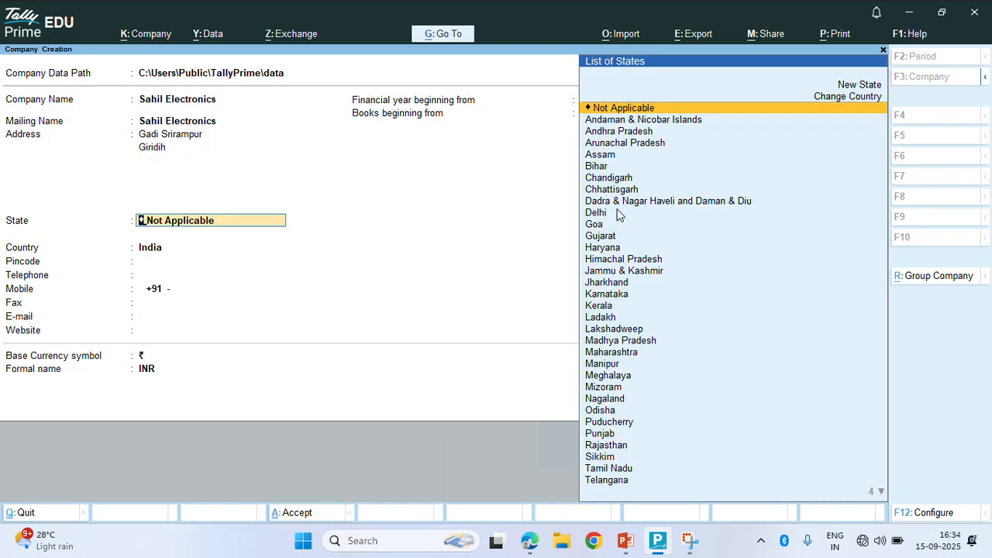
pyautogui.write('Jh')
pyautogui.press('Return')
pyautogui.press('Return')
pyautogui.press('Return')
pyautogui.press('Return')
pyautogui.press('Return')
pyautogui.press('Return')
pyautogui.press('Return')
pyautogui.press('Return')
pyautogui.press('Return')
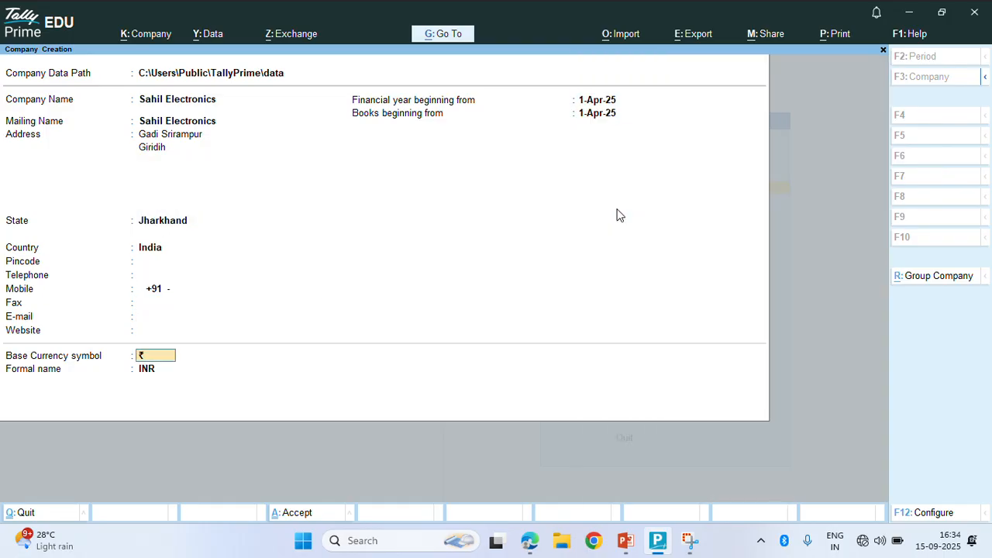
pyautogui.press('Return')
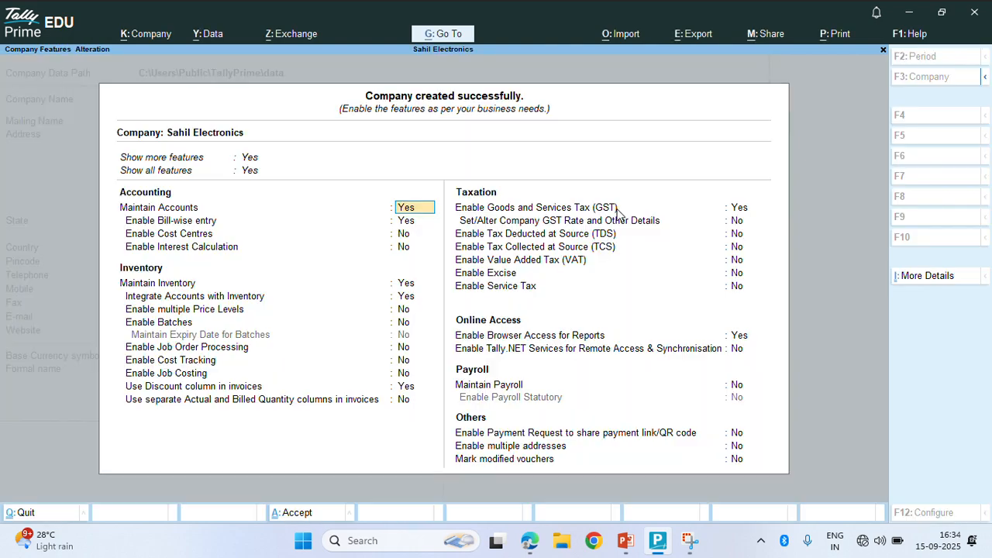
# Set Enable multiple Price Levels to Yes, accept Regular GST registration details, and save the features
pyautogui.press('Return')
pyautogui.press('Return')
pyautogui.press('Return')
pyautogui.press('Return')
pyautogui.press('Return')
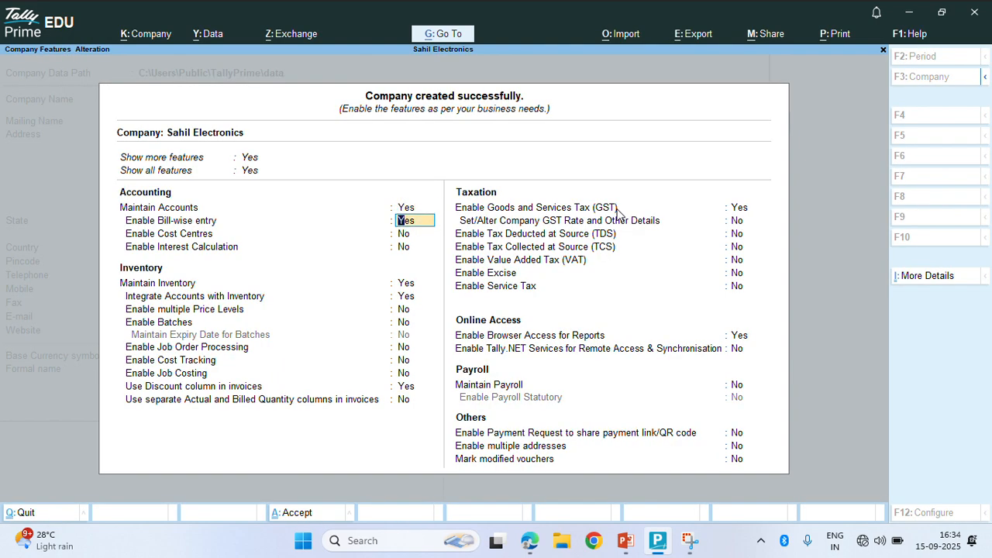
pyautogui.press('Return')
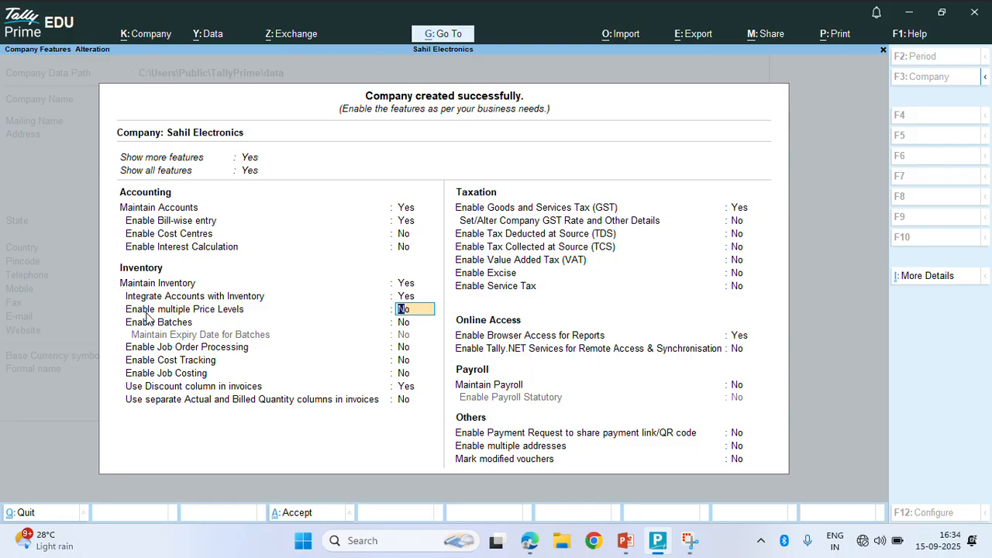
pyautogui.write('y')
pyautogui.press('Return')
pyautogui.press('Return')
pyautogui.press('Return')
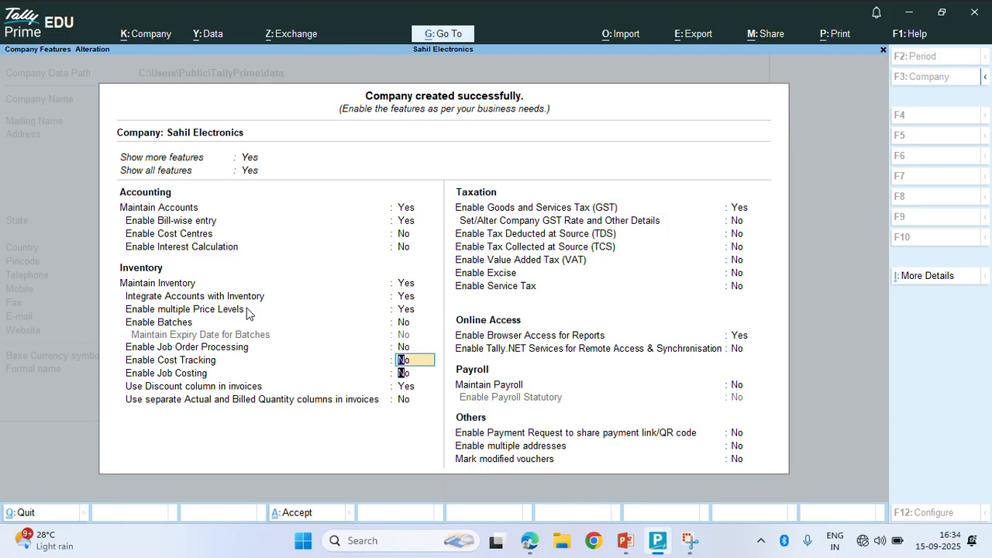
pyautogui.press('Return')
pyautogui.press('Return')
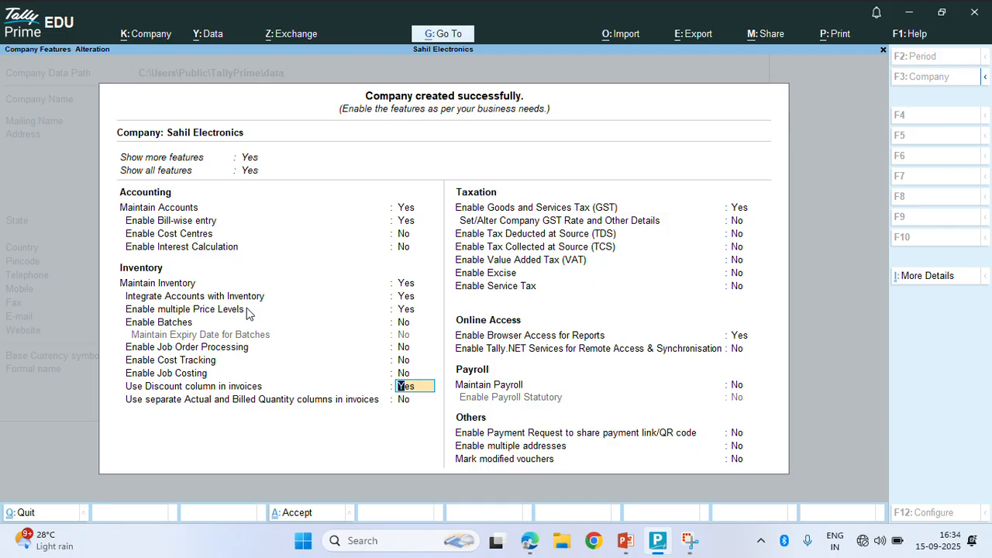
pyautogui.press('Return')
pyautogui.press('Return')
pyautogui.press('Return')
pyautogui.press('Return')
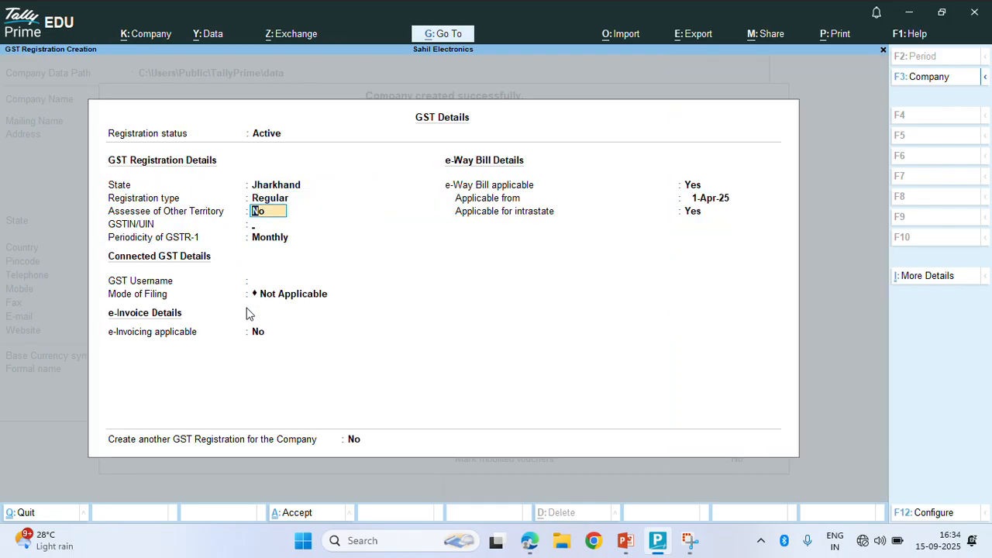
pyautogui.press('Return')
pyautogui.press('Return')
pyautogui.press('Return')
pyautogui.press('Return')
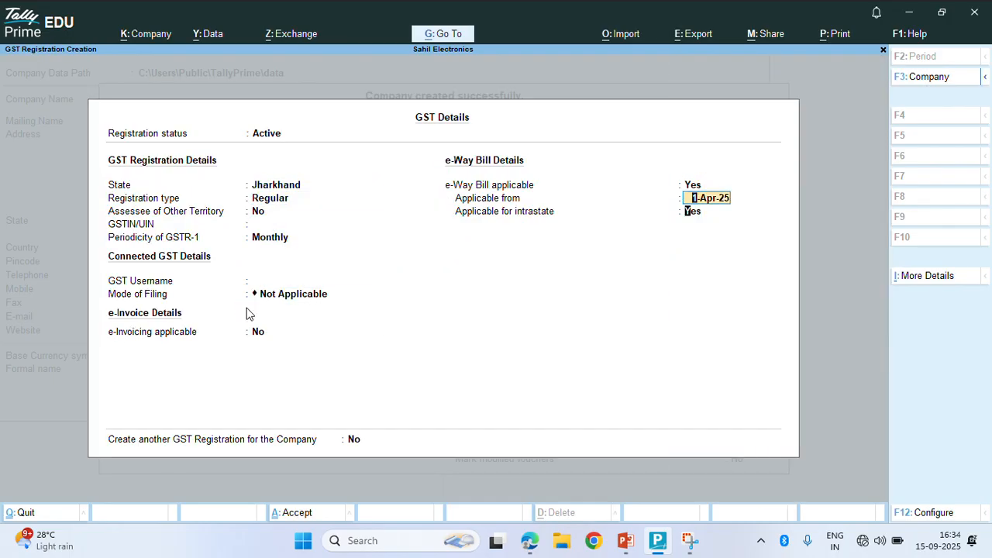
pyautogui.press('Return')
pyautogui.press('Return')
pyautogui.press('Return')
pyautogui.press('Return')
pyautogui.press('Return')
pyautogui.press('Return')
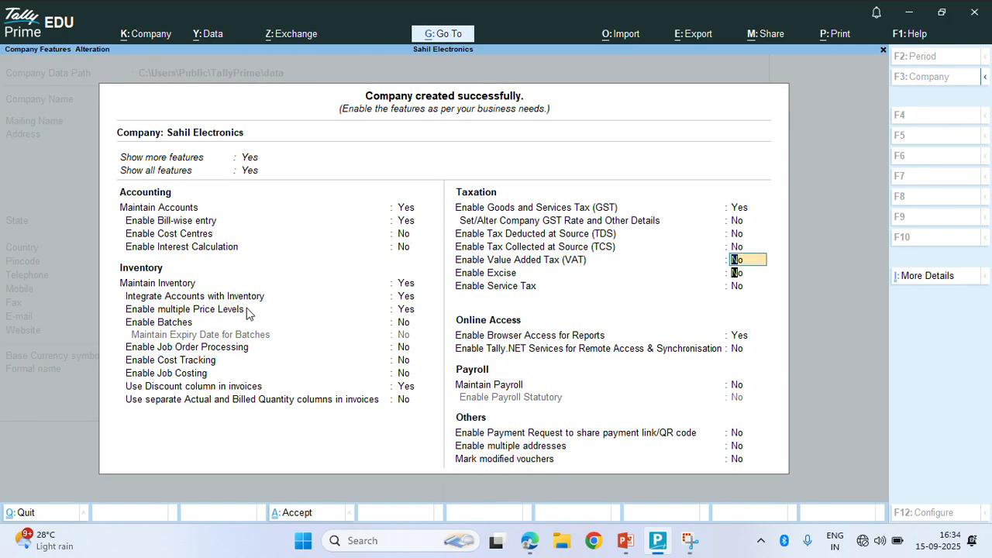
pyautogui.press('Return')
pyautogui.press('Return')
pyautogui.press('Return')
pyautogui.press('Return')
pyautogui.press('Return')
pyautogui.press('Return')
pyautogui.press('Return')
pyautogui.press('Return')
pyautogui.press('Return')
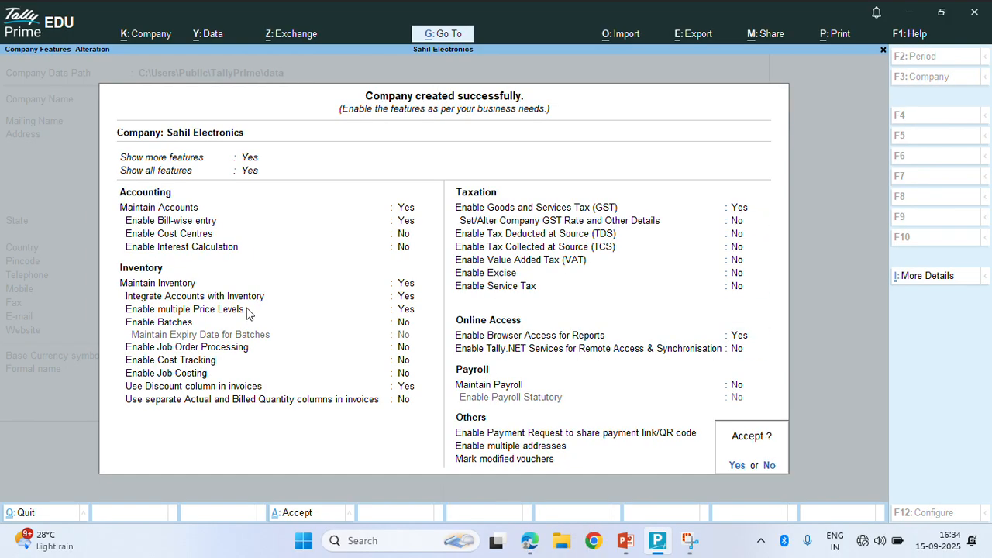
pyautogui.press('Return')
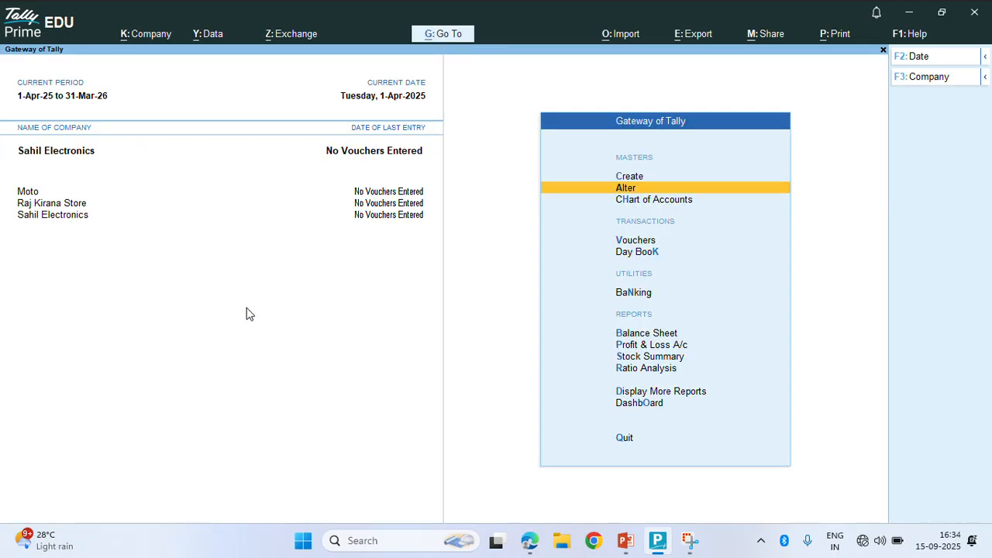
# Create a Capital ledger under the Capital Account group
pyautogui.press('Up')
pyautogui.press('Return')
pyautogui.press('Down')
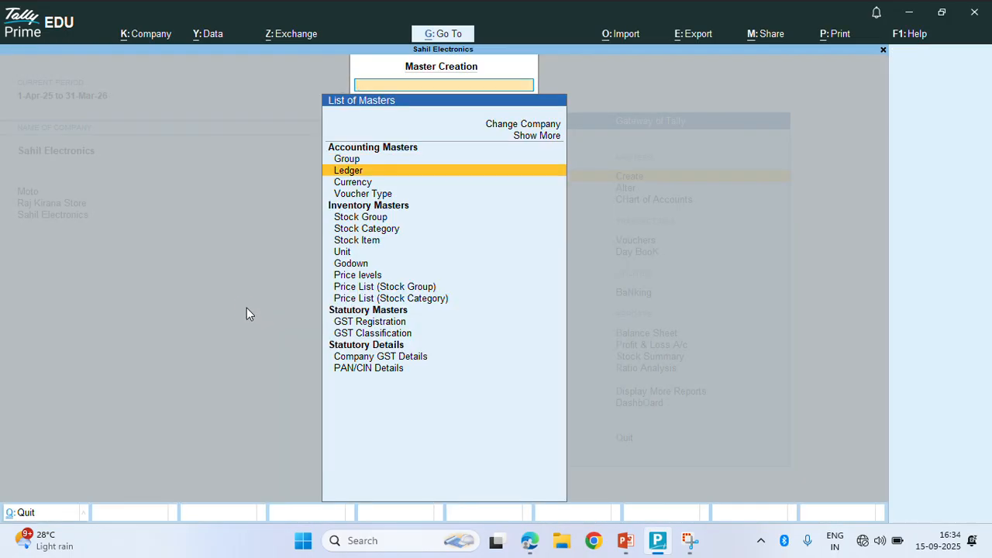
pyautogui.press('Return')
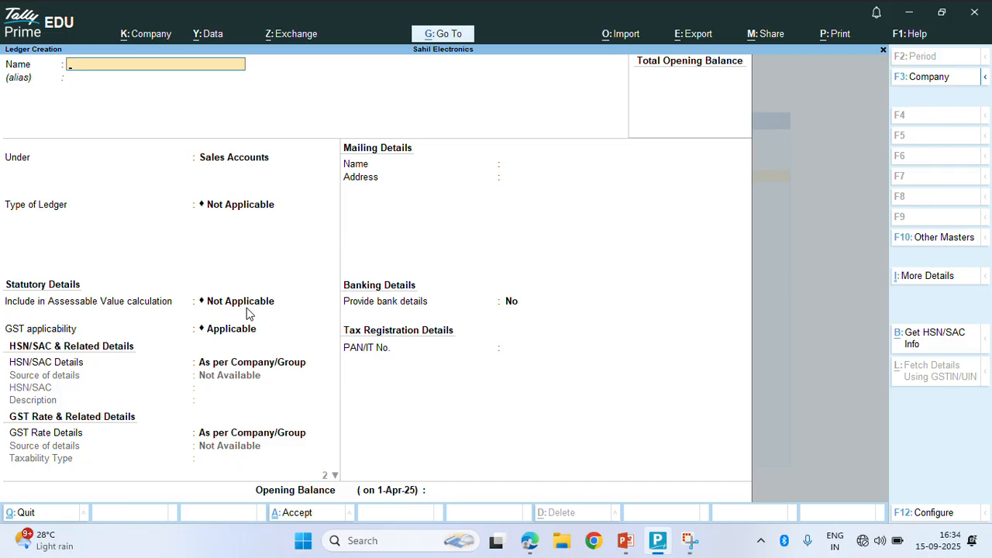
pyautogui.write('Capital')
pyautogui.press('Return')
pyautogui.press('Return')
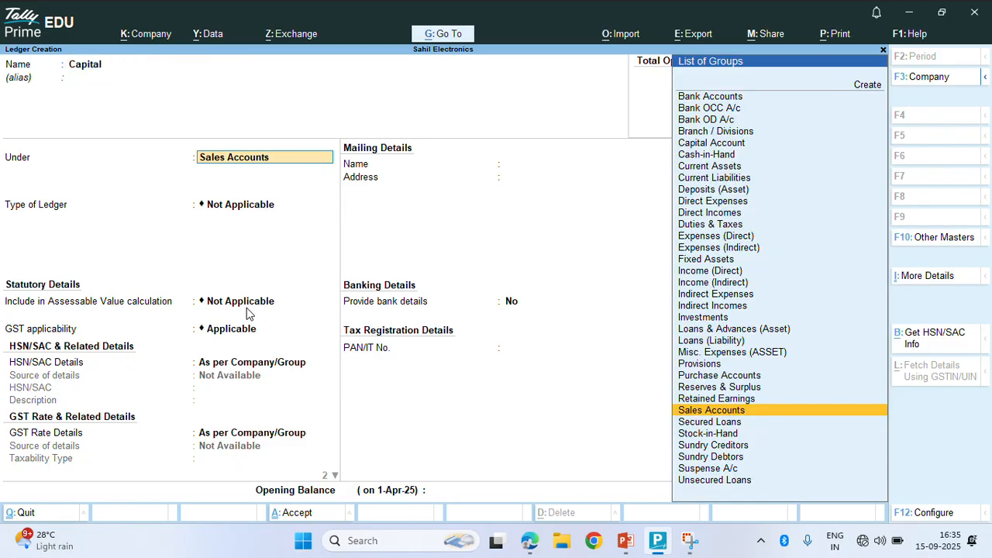
pyautogui.write('Ca')
pyautogui.press('Down')
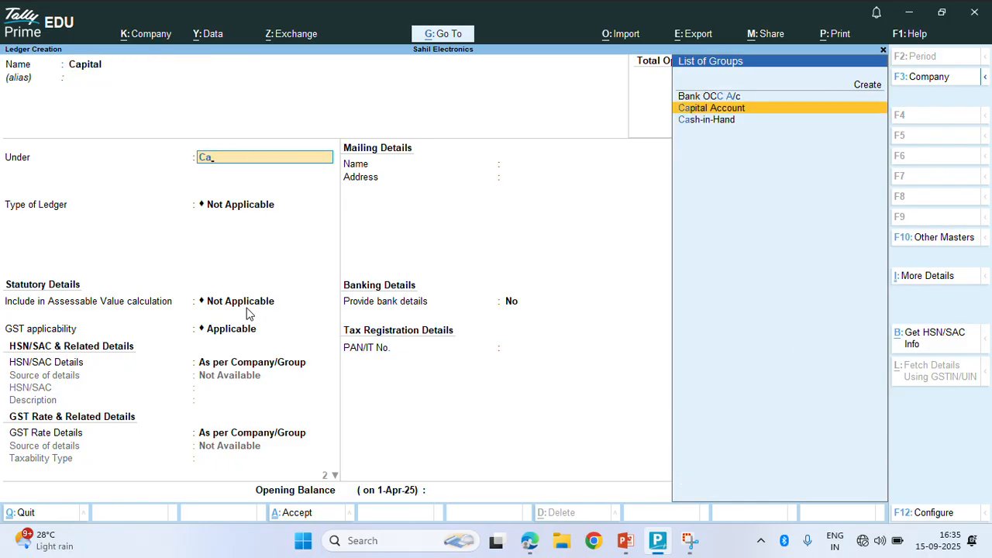
pyautogui.press('Return')
pyautogui.press('Return')
pyautogui.press('Return')
pyautogui.press('Return')
pyautogui.press('Return')
pyautogui.press('Return')
pyautogui.press('Return')
pyautogui.press('Return')
pyautogui.press('Return')
pyautogui.press('Return')
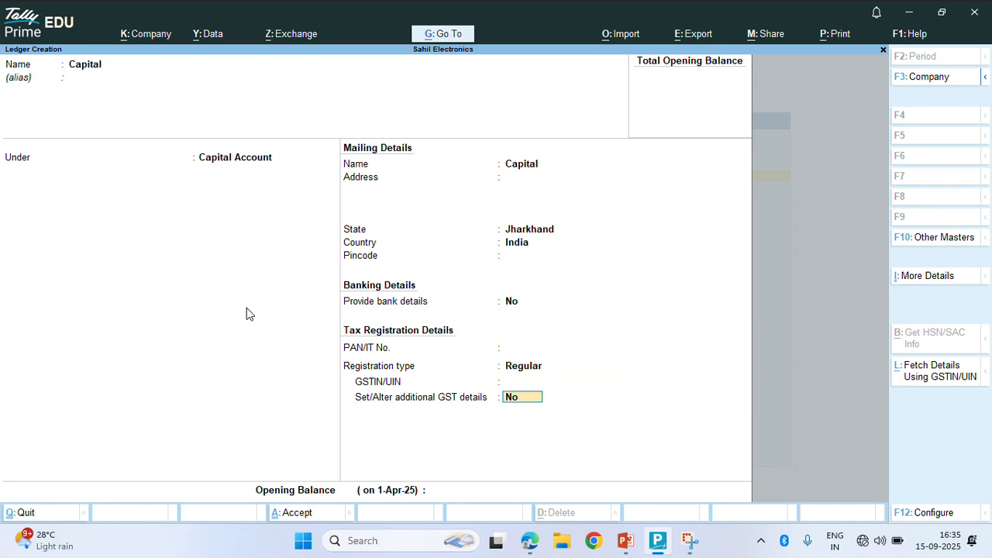
pyautogui.press('Return')
# Create a Purchase ledger under Purchase Accounts
pyautogui.write('Purchase')
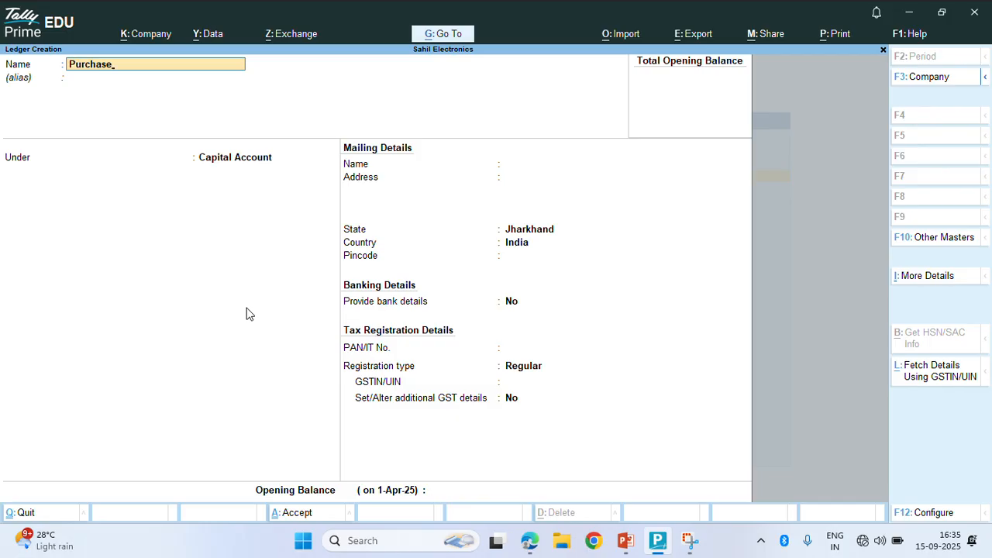
pyautogui.press('Return')
pyautogui.write('Pu')
pyautogui.press('Return')
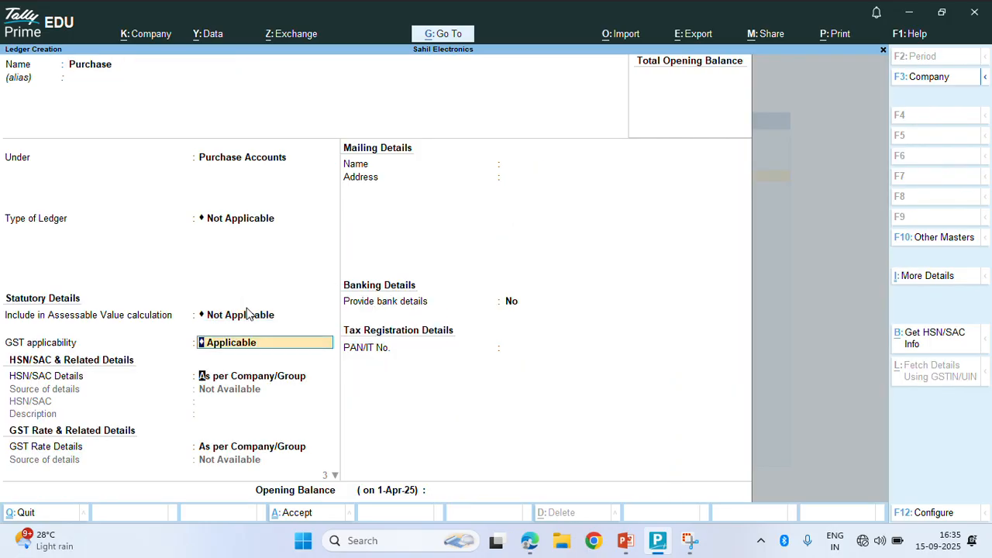
pyautogui.press('Return')
pyautogui.press('Return')
pyautogui.press('Return')
pyautogui.press('Return')
pyautogui.press('Return')
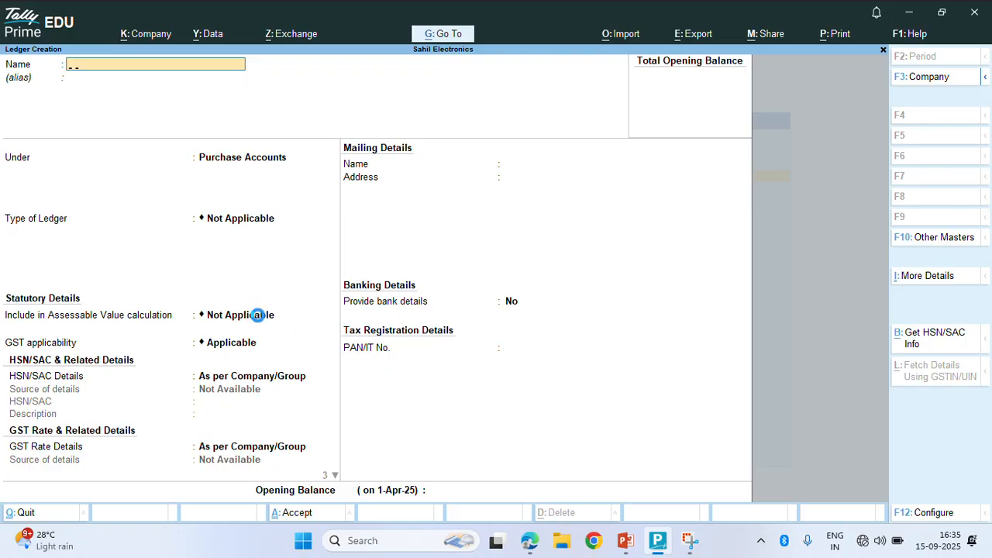
# Create the Sales ledger under Sales Accounts, then quit the blank ledger form
pyautogui.write('Sales')
pyautogui.press('Return')
pyautogui.press('Return')
pyautogui.write('S')
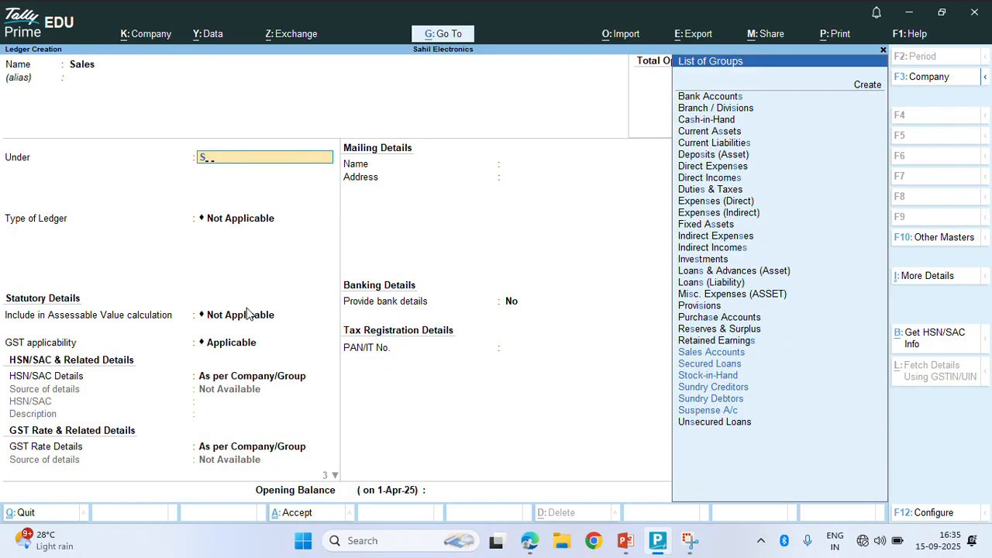
pyautogui.press('Return')
pyautogui.press('Return')
pyautogui.press('Return')
pyautogui.press('Return')
pyautogui.press('Return')
pyautogui.press('Return')
pyautogui.press('Return')
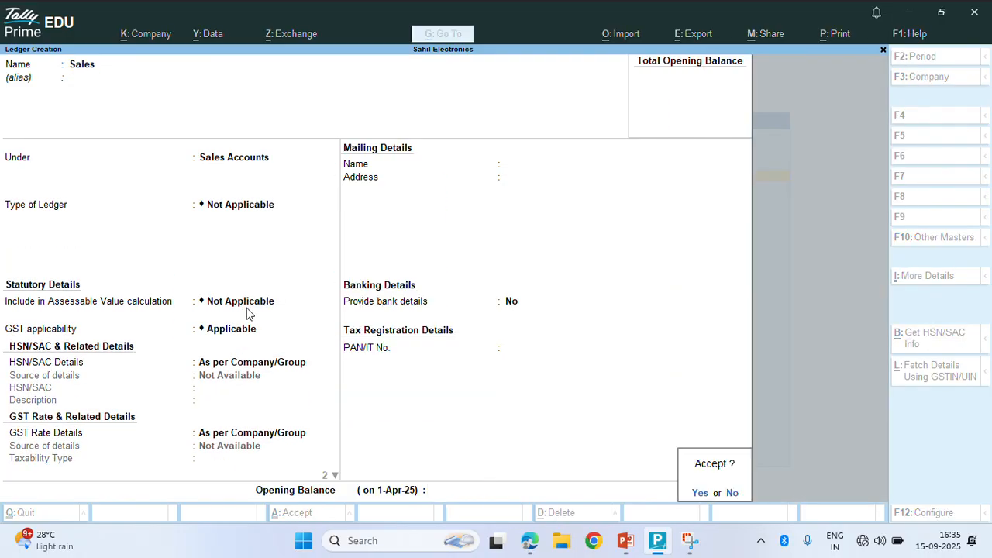
pyautogui.press('Return')
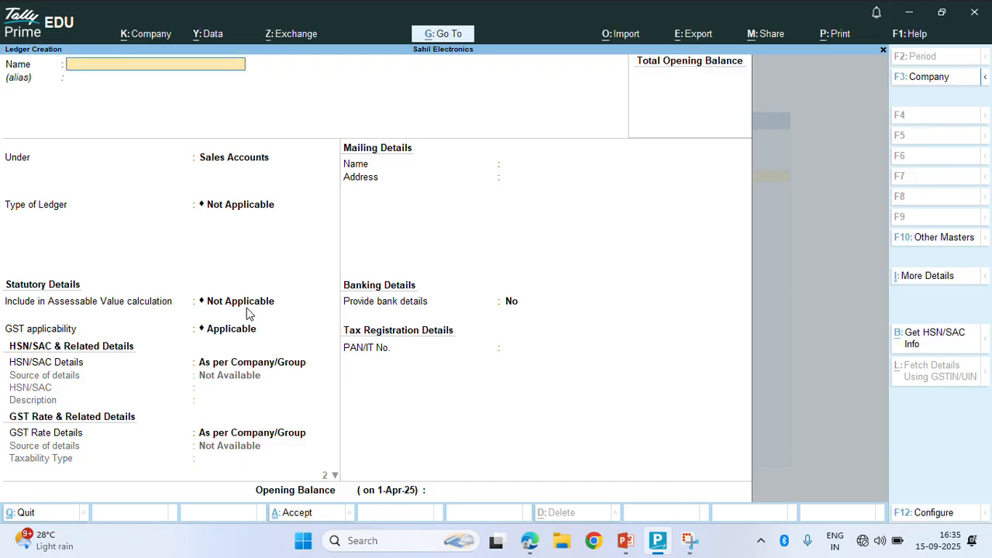
pyautogui.press('Escape')
pyautogui.press('Return')
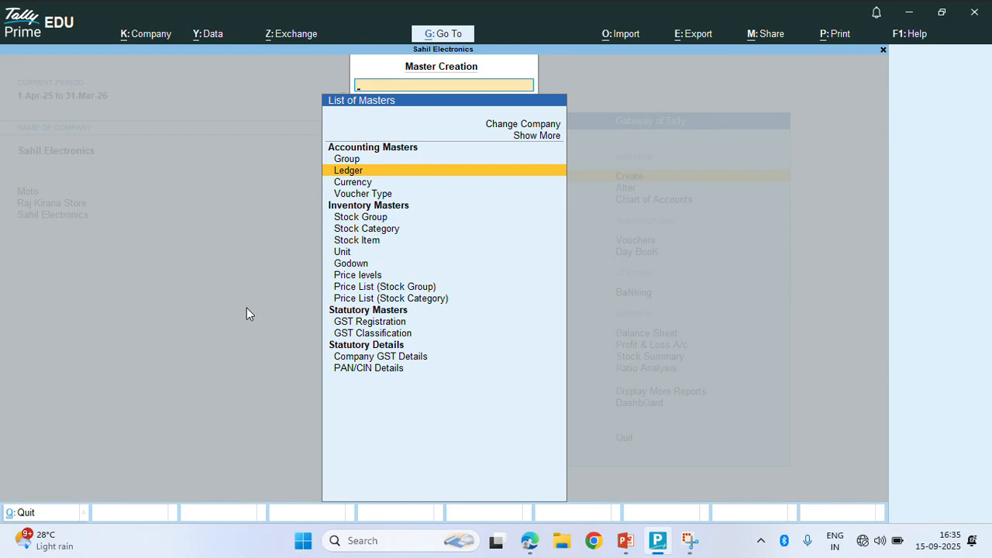
# Start a new stock item named Tubelight 20w
pyautogui.press('Down')
pyautogui.press('Down')
pyautogui.press('Down')
pyautogui.press('Down')
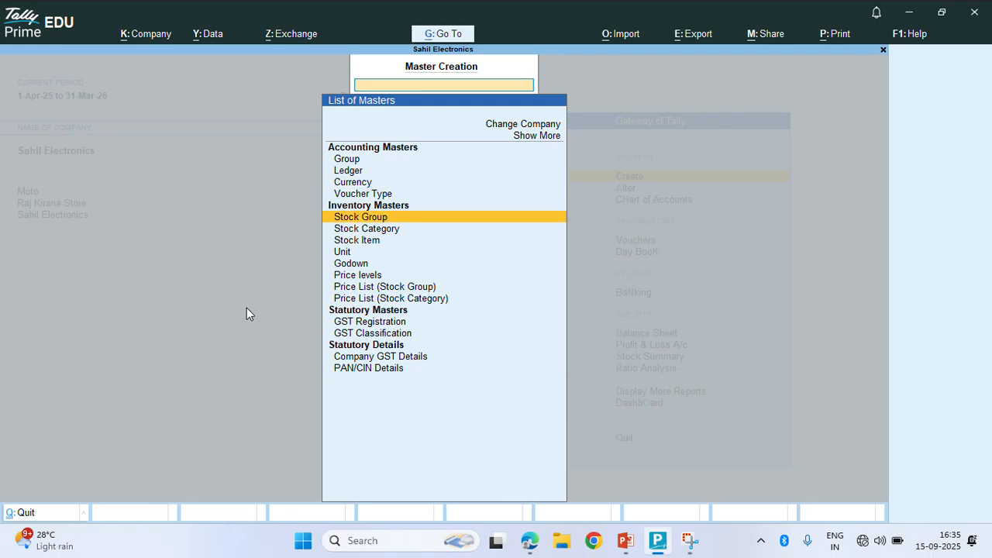
pyautogui.press('Down')
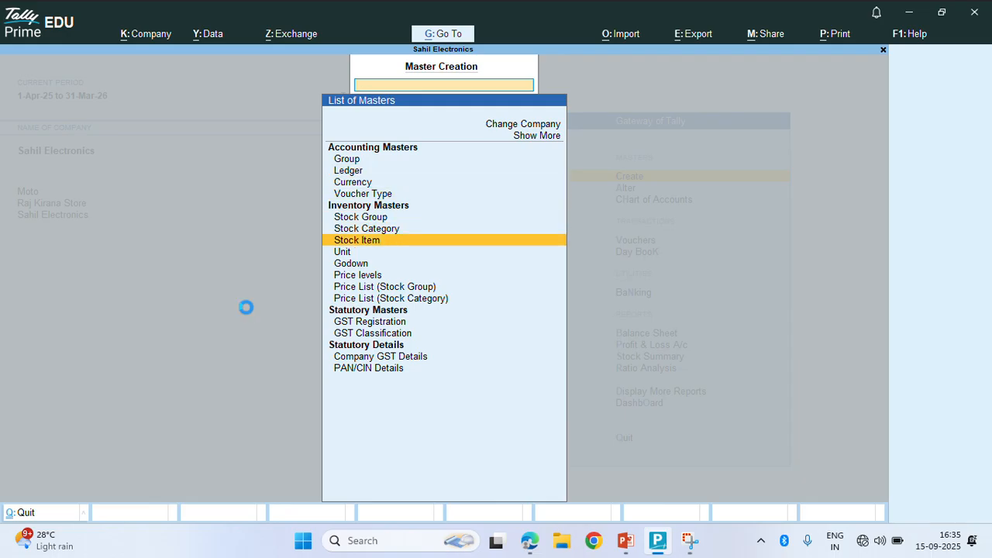
pyautogui.press('Return')
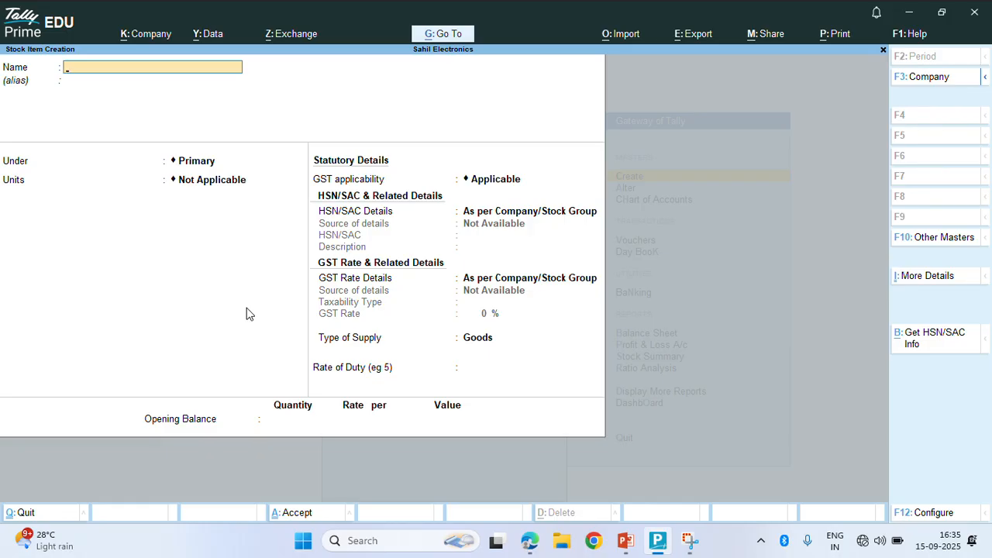
pyautogui.write('Tubelight 20w')
pyautogui.press('Return')
# Create a new stock group Polycab for the item
pyautogui.press('Return')
pyautogui.hotkey('alt', 'c')
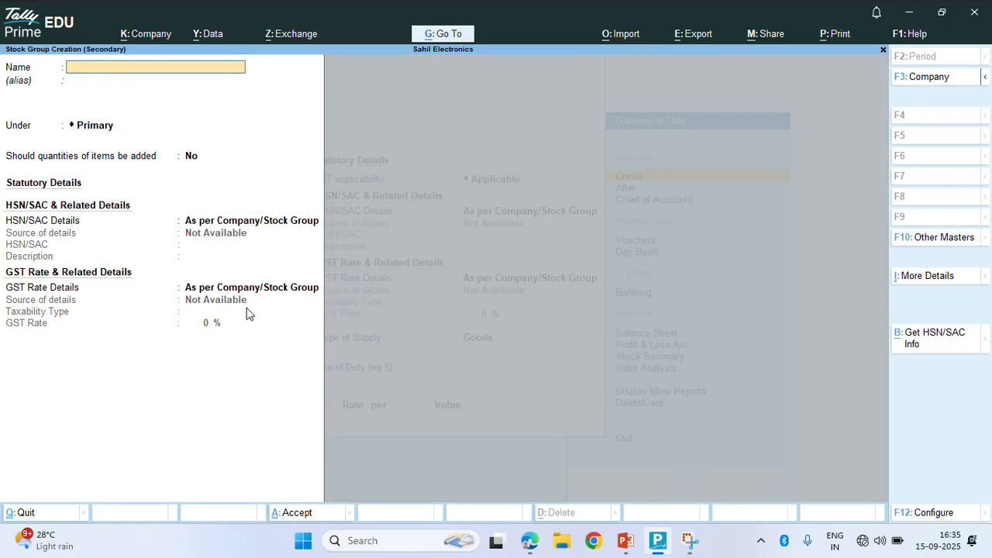
pyautogui.write('Polycab')
pyautogui.press('Return')
pyautogui.press('Return')
pyautogui.press('Return')
pyautogui.press('Return')
pyautogui.press('Return')
pyautogui.press('Return')
pyautogui.press('Return')
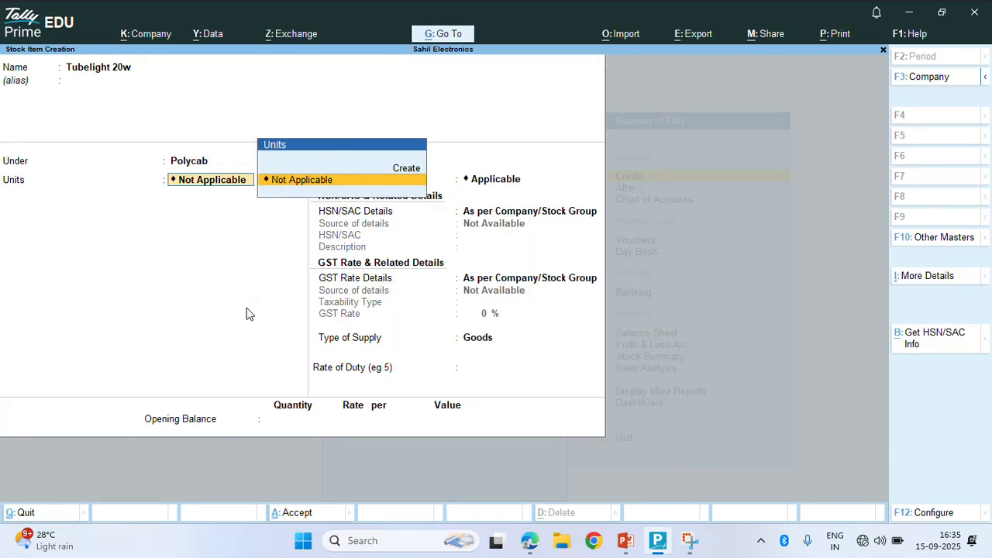
# Create the unit pcs for Tubelight 20w and save the stock item
pyautogui.hotkey('alt', 'c')
pyautogui.write('pcs')
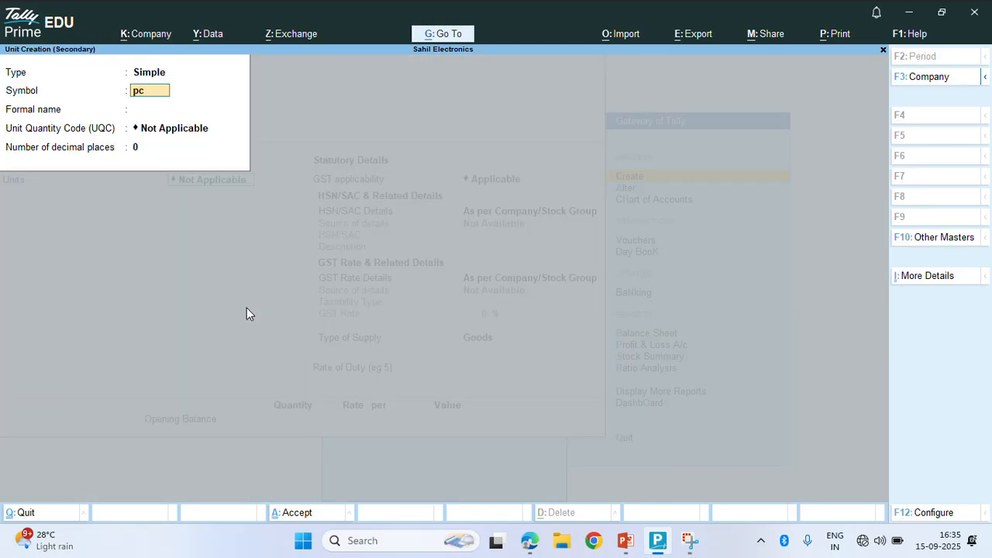
pyautogui.press('Return')
pyautogui.press('Return')
pyautogui.press('Return')
pyautogui.press('Return')
pyautogui.press('Return')
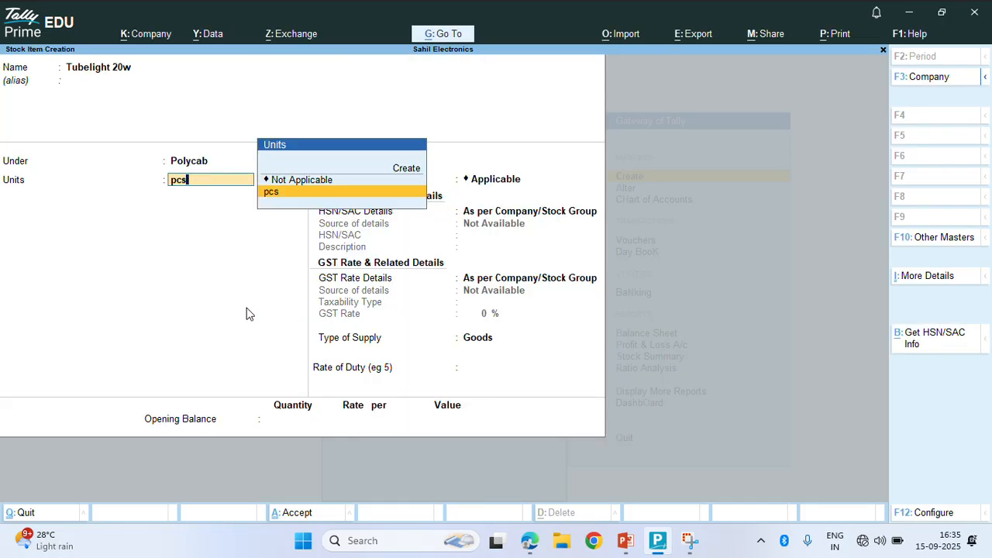
pyautogui.press('Return')
pyautogui.press('Return')
pyautogui.press('Return')
pyautogui.press('Return')
pyautogui.press('Return')
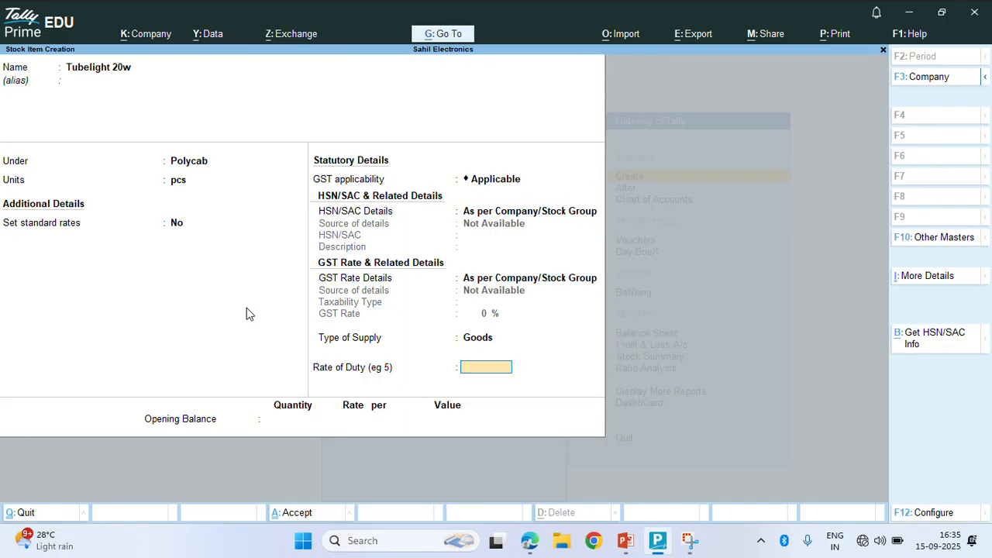
pyautogui.press('Return')
pyautogui.press('Return')
pyautogui.press('Return')
pyautogui.press('Escape')
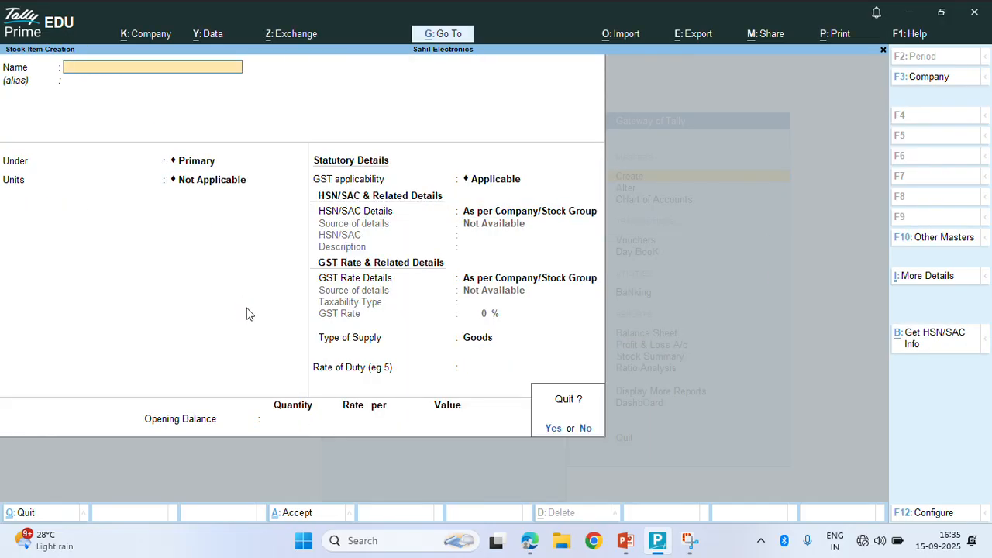
pyautogui.press('Return')
pyautogui.press('Down')
pyautogui.press('Down')
pyautogui.press('Down')
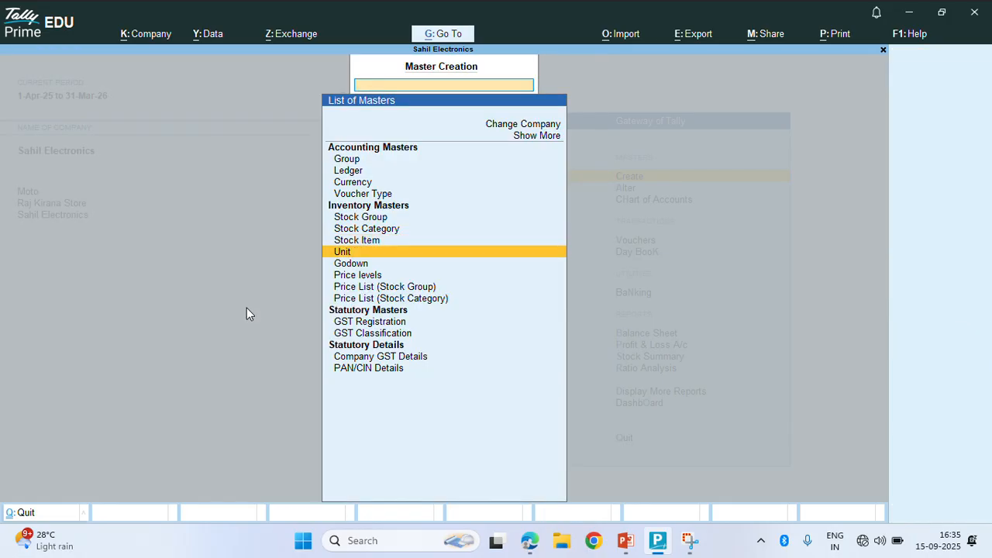
pyautogui.click(354, 275)
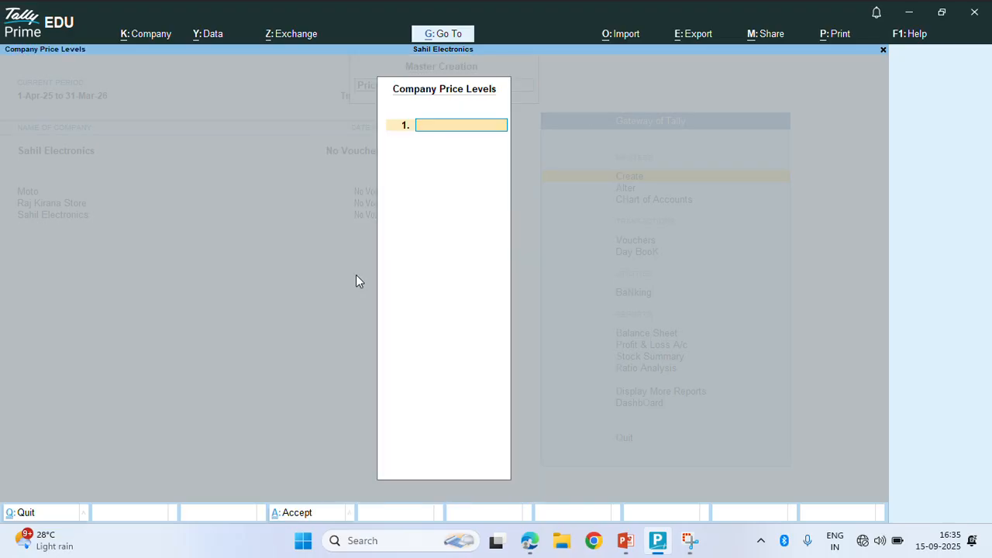
# Define the price levels Retail and Wholesale and save the list
pyautogui.write('Retail')
pyautogui.press('Return')
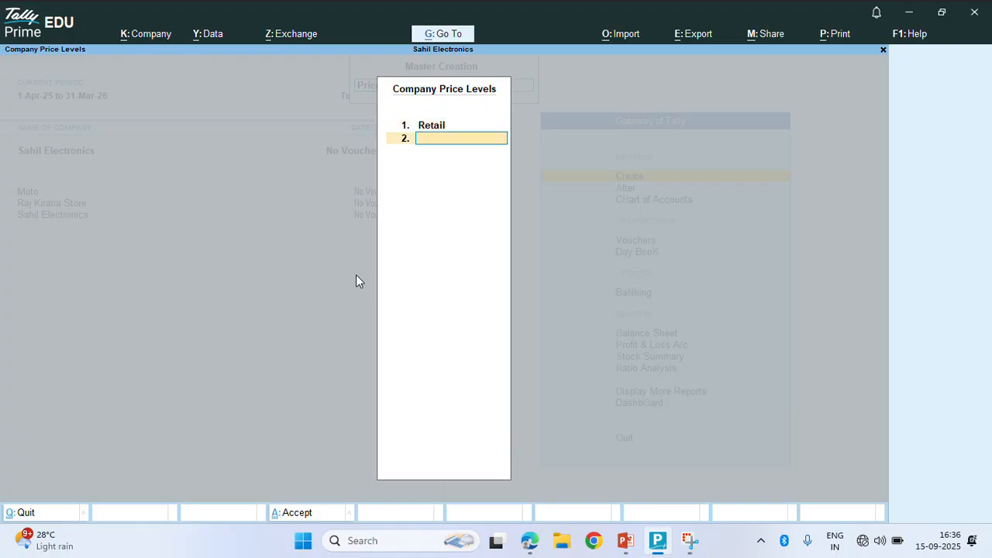
pyautogui.write('Wholesale')
pyautogui.press('Return')
pyautogui.click(356, 275)
pyautogui.press('Return')
pyautogui.press('Return')
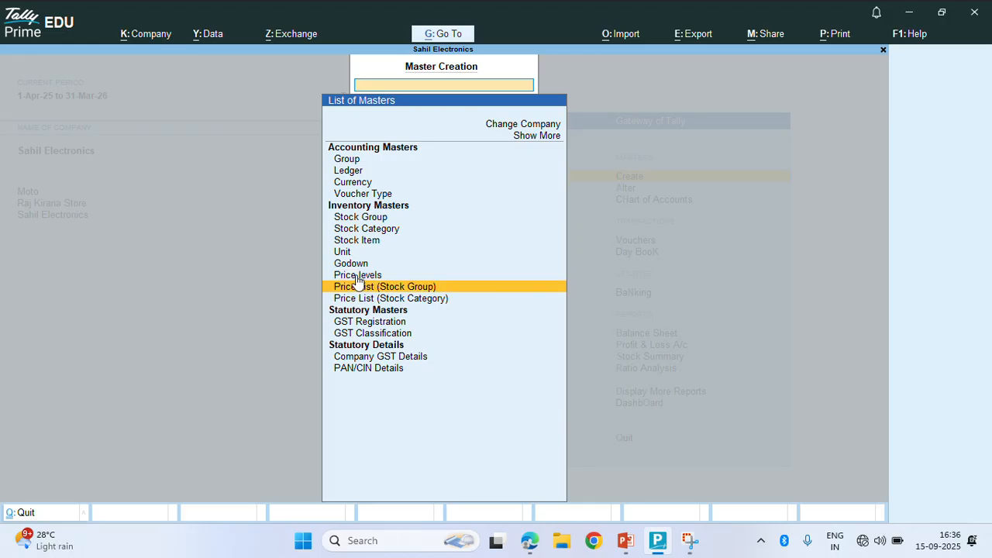
# Go back through the Gateway of Tally to the Master Creation list, toward the stock group price list
pyautogui.press('Up')
pyautogui.press('Up')
pyautogui.press('Up')
pyautogui.press('Down')
pyautogui.press('Down')
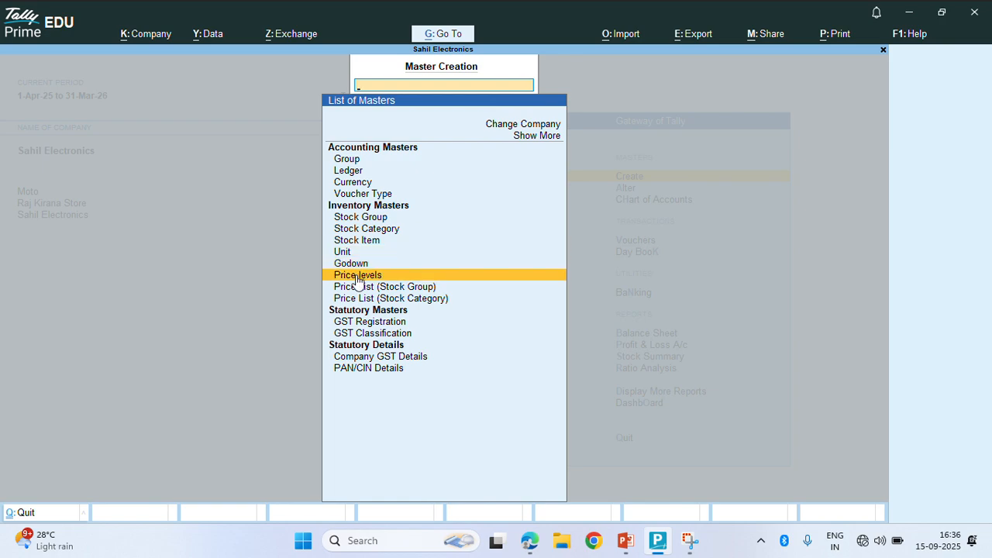
pyautogui.press('Up')
pyautogui.press('Up')
pyautogui.press('Up')
pyautogui.press('Up')
pyautogui.press('Up')
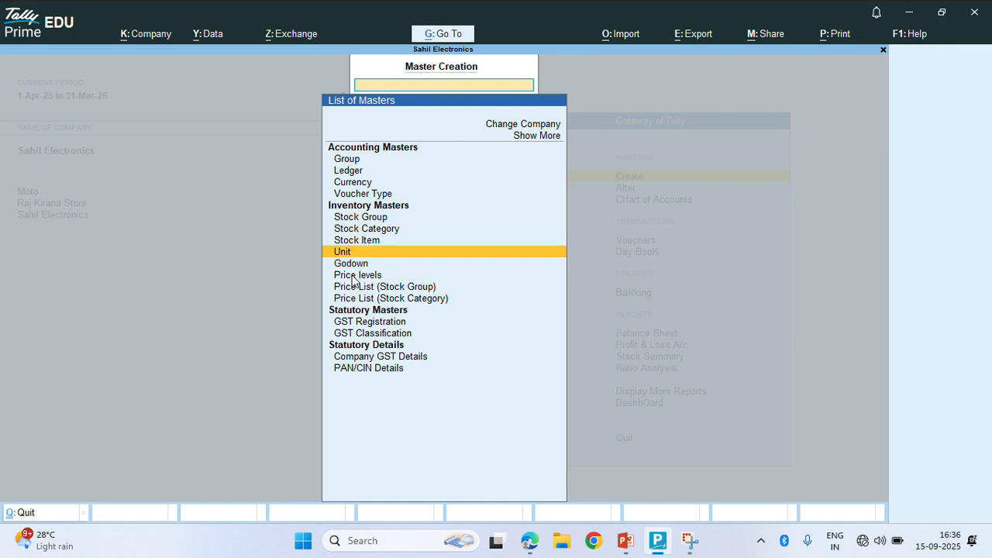
pyautogui.press('Escape')
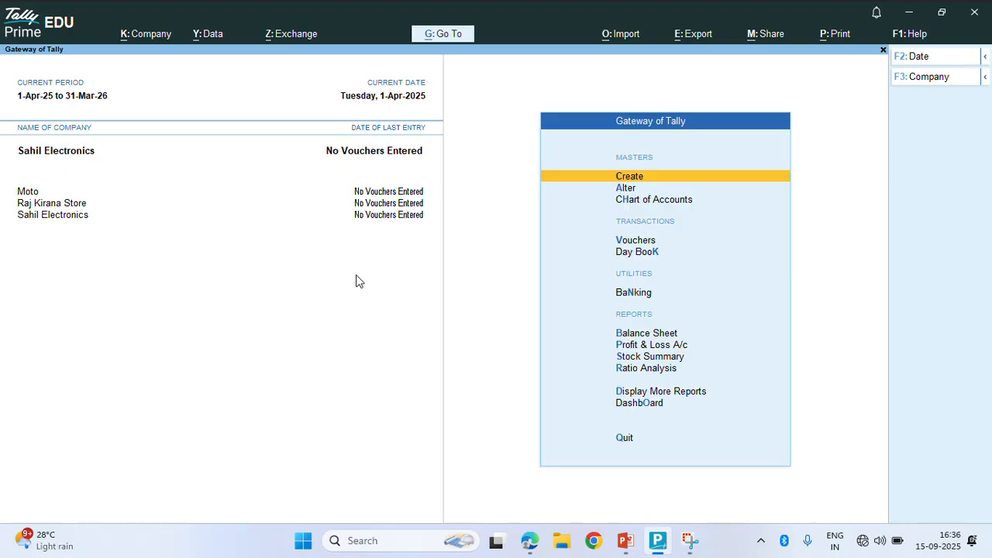
pyautogui.press('Down')
pyautogui.press('Up')
pyautogui.press('Return')
pyautogui.press('Down')
pyautogui.press('Down')
pyautogui.press('Down')
pyautogui.press('Down')
pyautogui.press('Down')
pyautogui.press('Down')
pyautogui.press('Down')
pyautogui.press('Down')
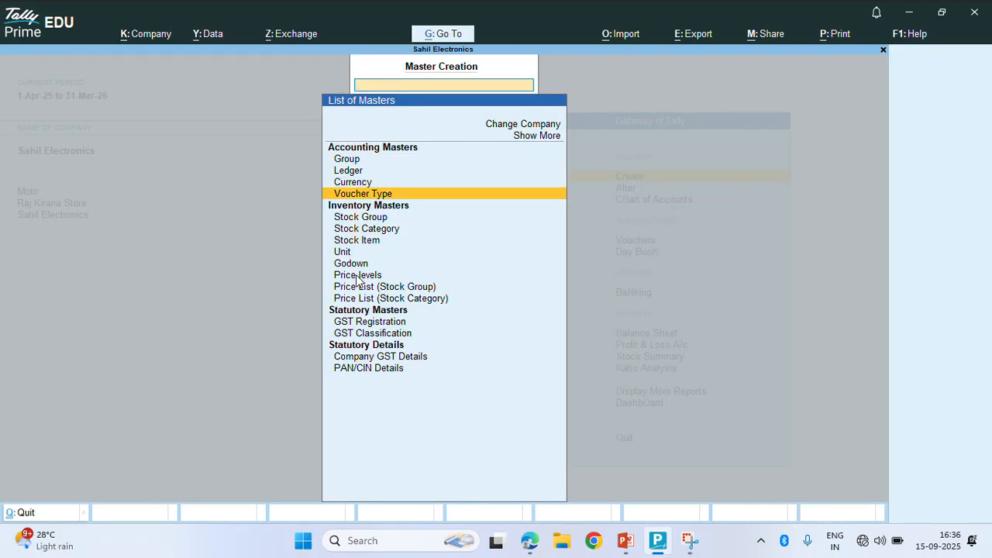
pyautogui.press('Down')
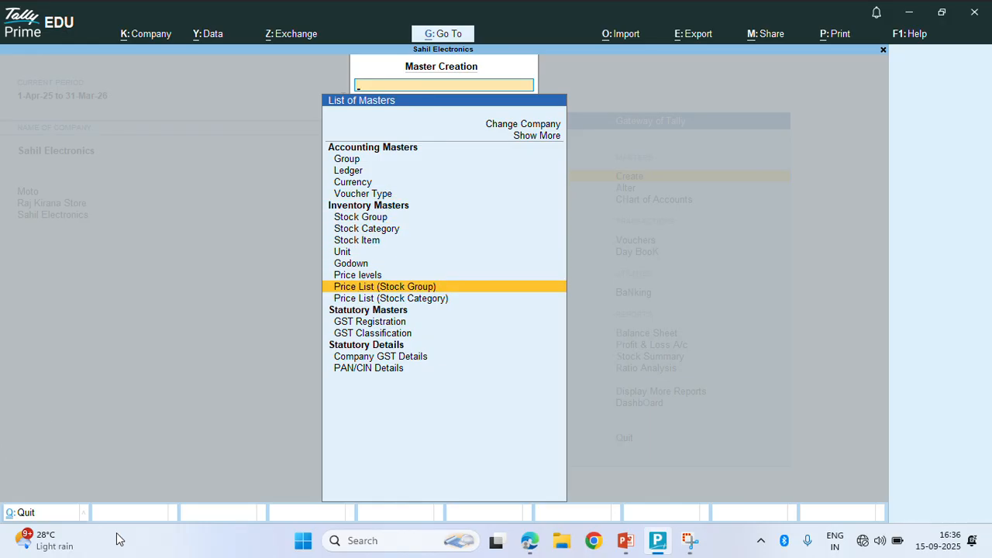
# Start the Retail price list for All Items: Tubelight 20w below 2 pcs at 130 with 0% discount
pyautogui.press('Return')
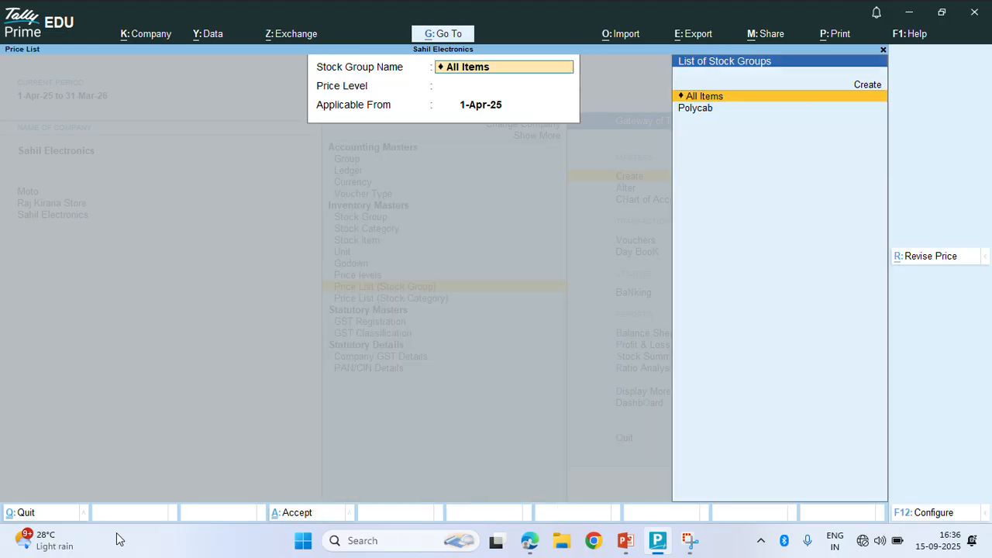
pyautogui.press('Return')
pyautogui.press('Return')
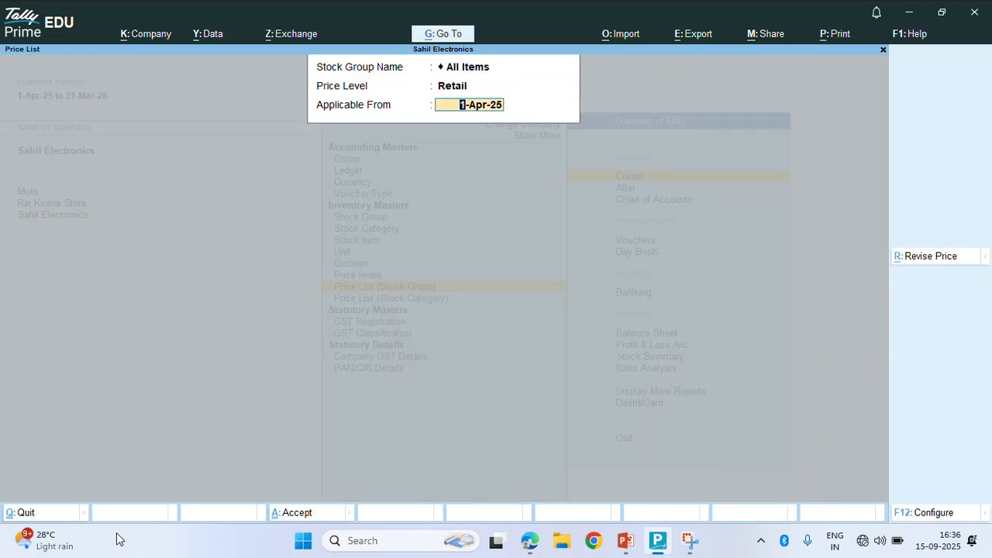
pyautogui.press('Return')
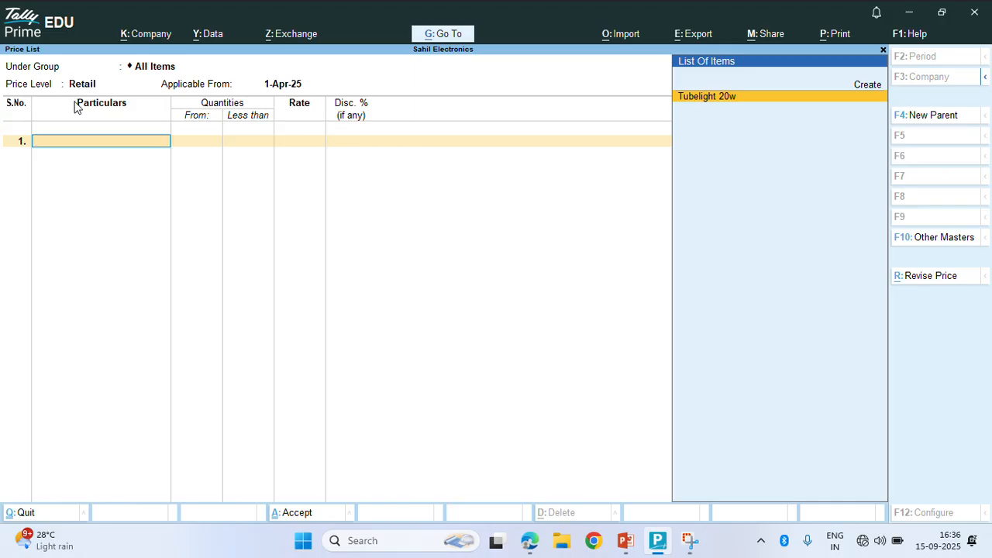
pyautogui.press('Return')
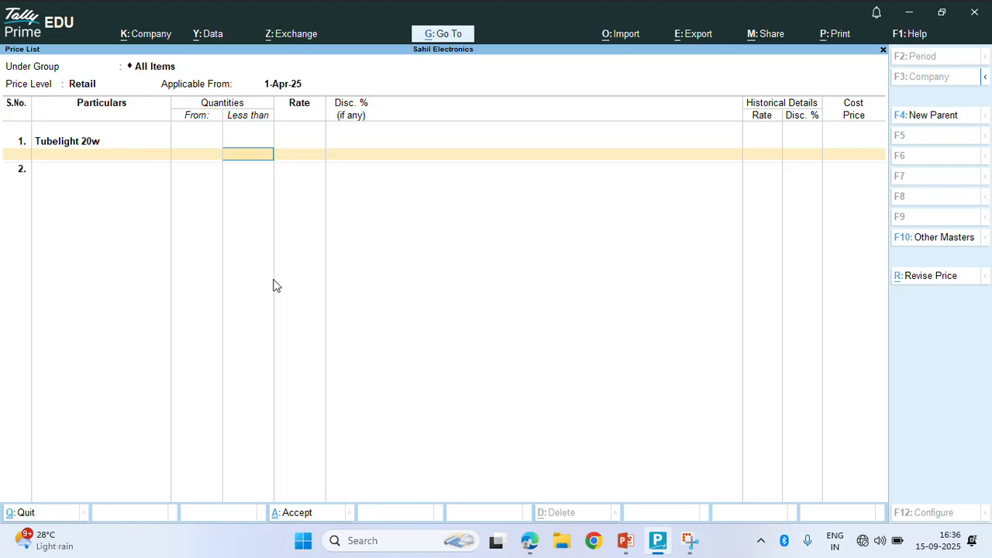
pyautogui.write('2')
pyautogui.press('Return')
pyautogui.write('130')
pyautogui.press('Return')
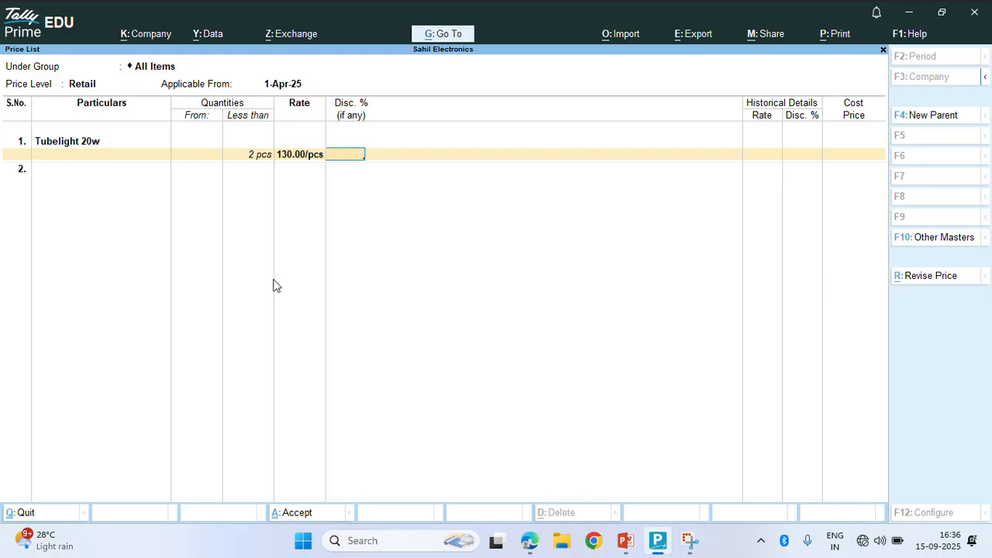
pyautogui.write('0')
pyautogui.press('Return')
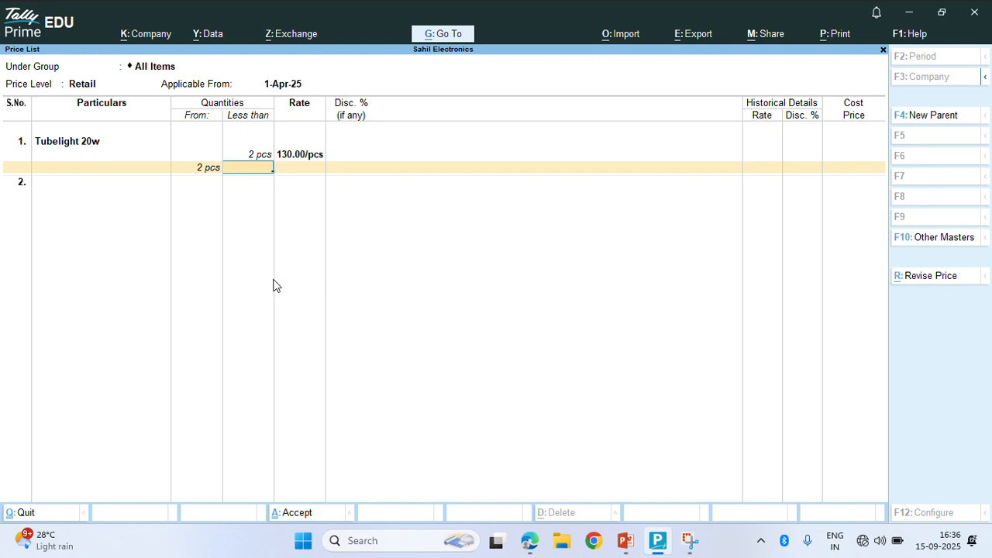
# Add a 2–5 pcs tier at 130 with 10% off and a 5+ pcs tier at 12% off, then save
pyautogui.write('5')
pyautogui.press('Return')
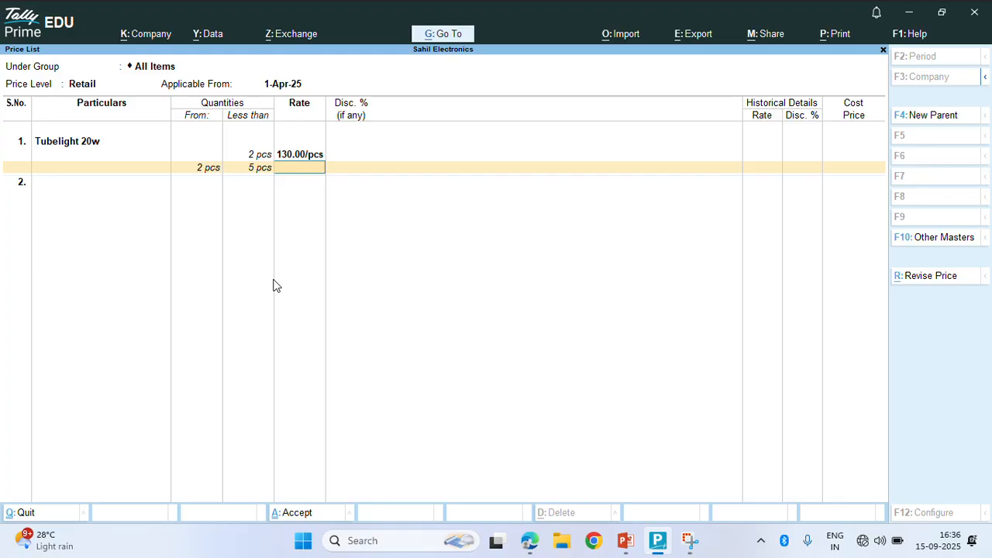
pyautogui.write('130')
pyautogui.press('Return')
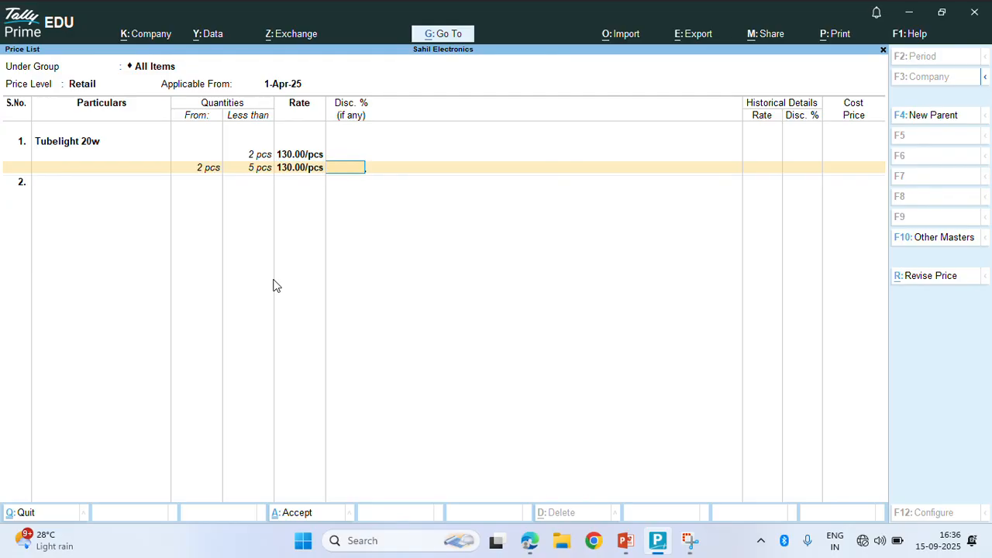
pyautogui.write('10')
pyautogui.press('Return')
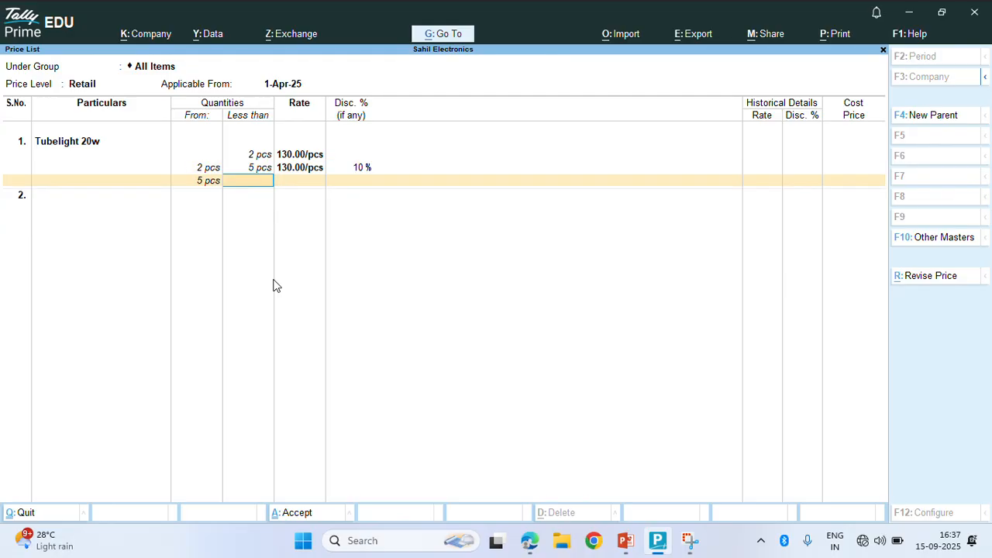
pyautogui.press('Return')
pyautogui.write('130')
pyautogui.press('Return')
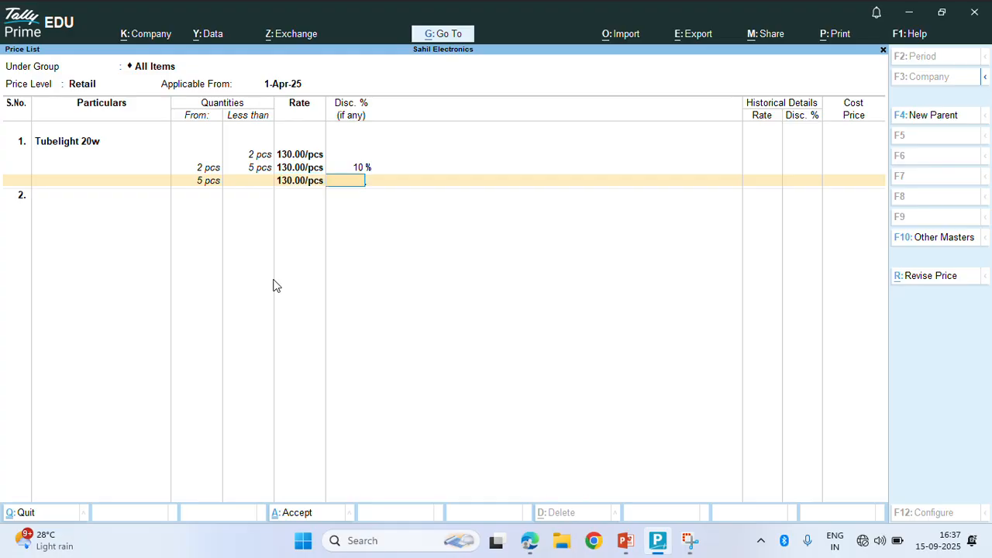
pyautogui.write('12')
pyautogui.press('Return')
pyautogui.press('Return')
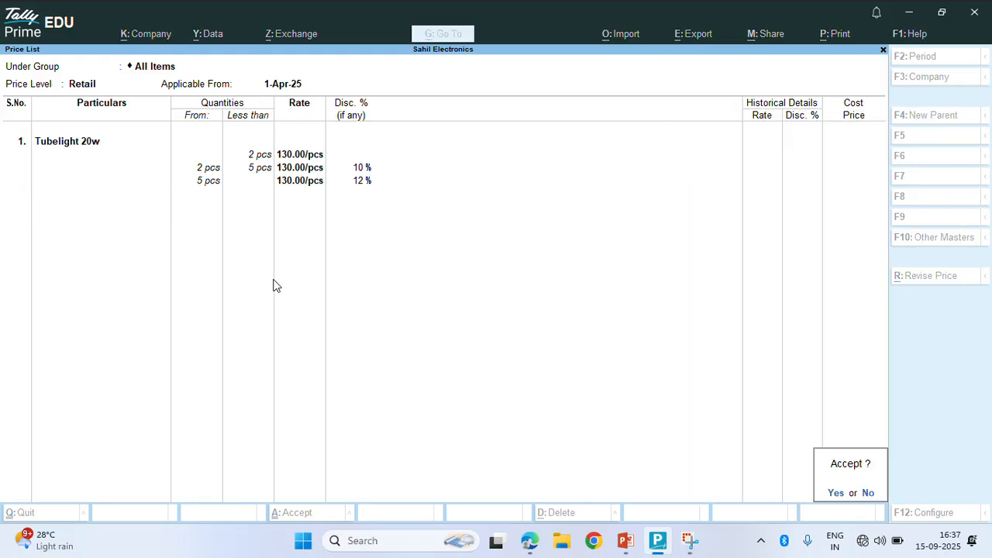
pyautogui.press('Return')
pyautogui.press('Return')
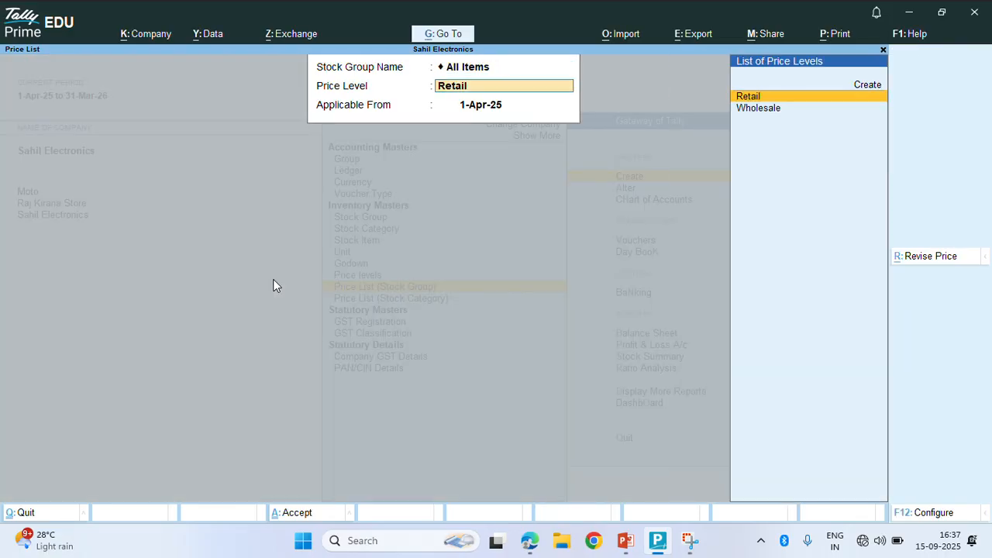
# Choose the Wholesale level and give Tubelight 20w a below-5 pcs tier at 130 with 20% off
pyautogui.press('Down')
pyautogui.press('Return')
pyautogui.press('Return')
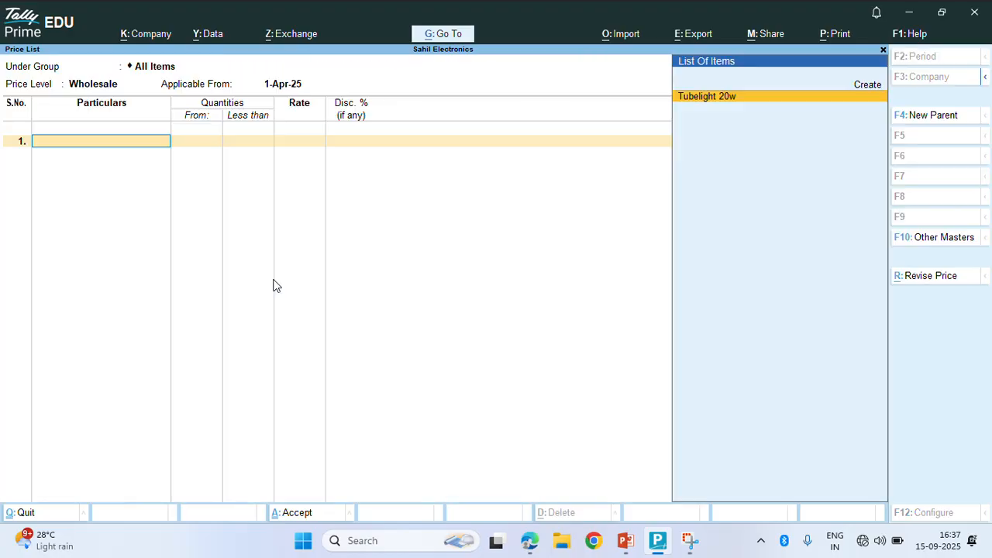
pyautogui.press('Return')
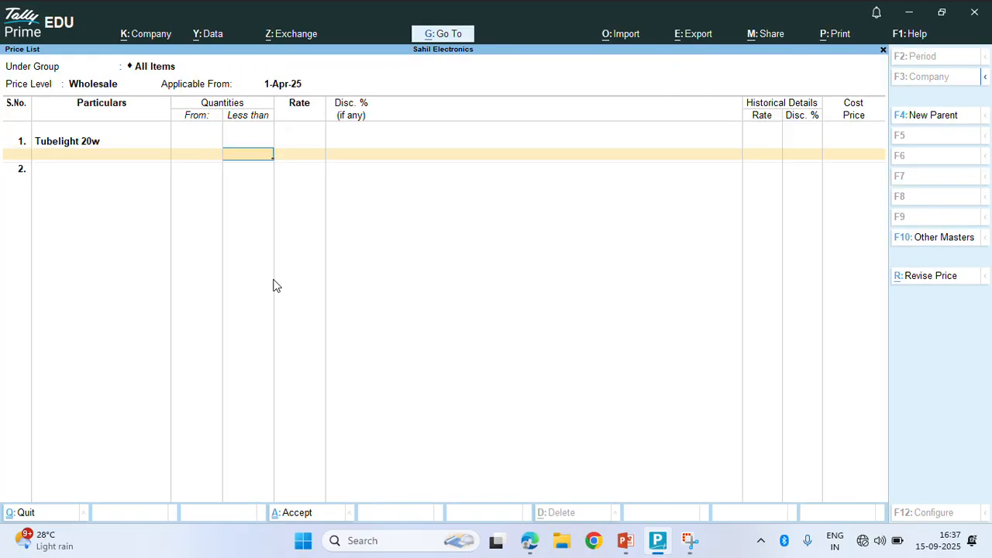
pyautogui.write('5')
pyautogui.press('Return')
pyautogui.write('130')
pyautogui.press('Return')
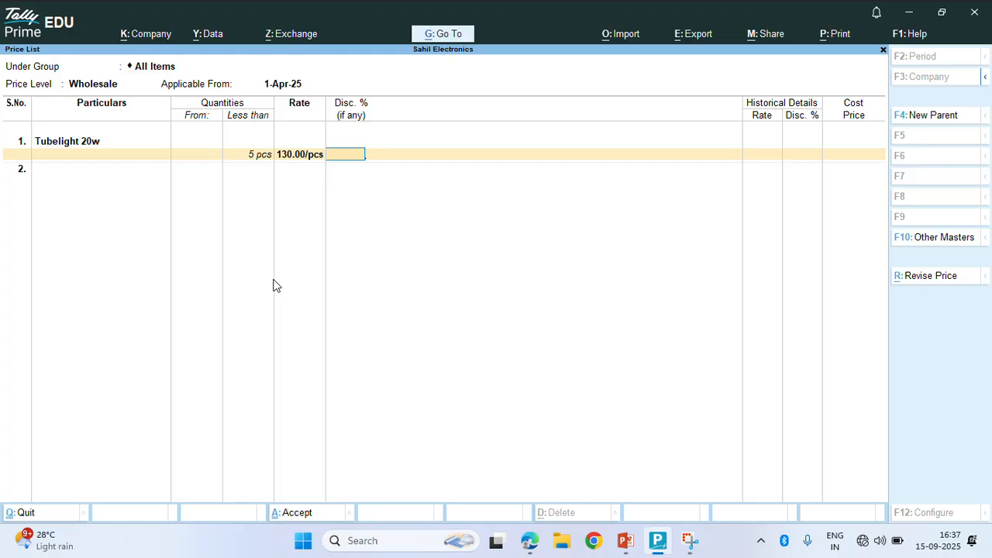
pyautogui.write('20')
pyautogui.press('Return')
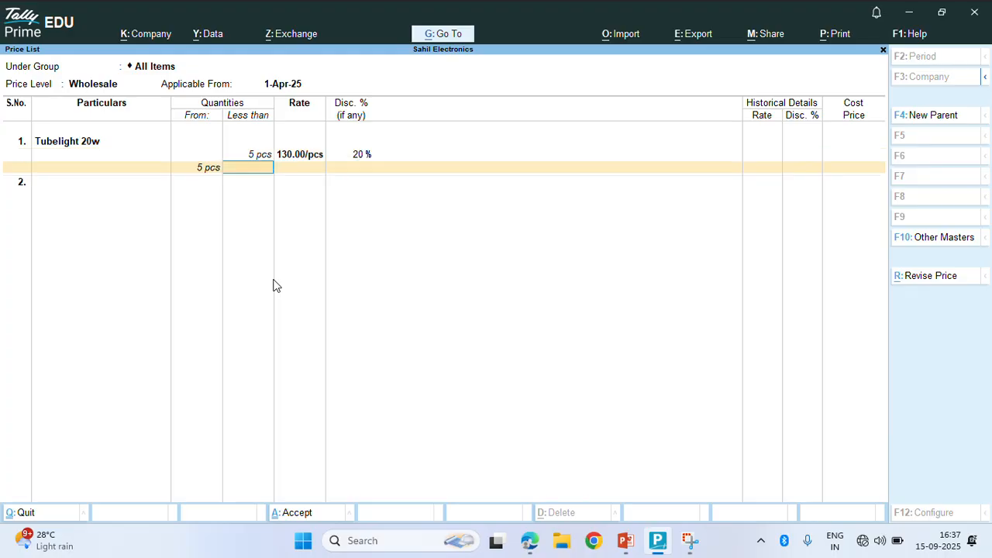
# Add tiers up to 10 pcs at 30% off and up to 20 pcs at 35% off, both at 130
pyautogui.write('10')
pyautogui.press('Return')
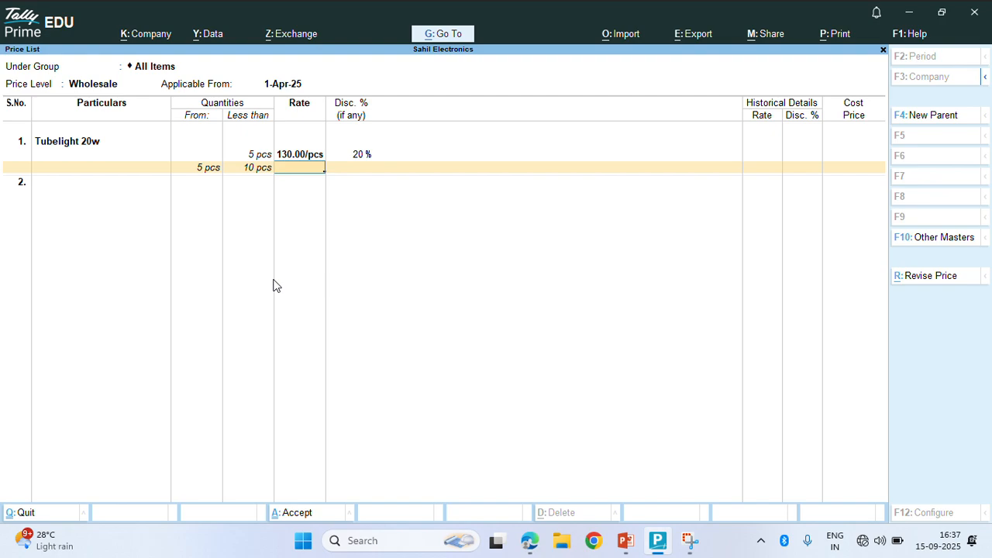
pyautogui.write('130')
pyautogui.press('Return')
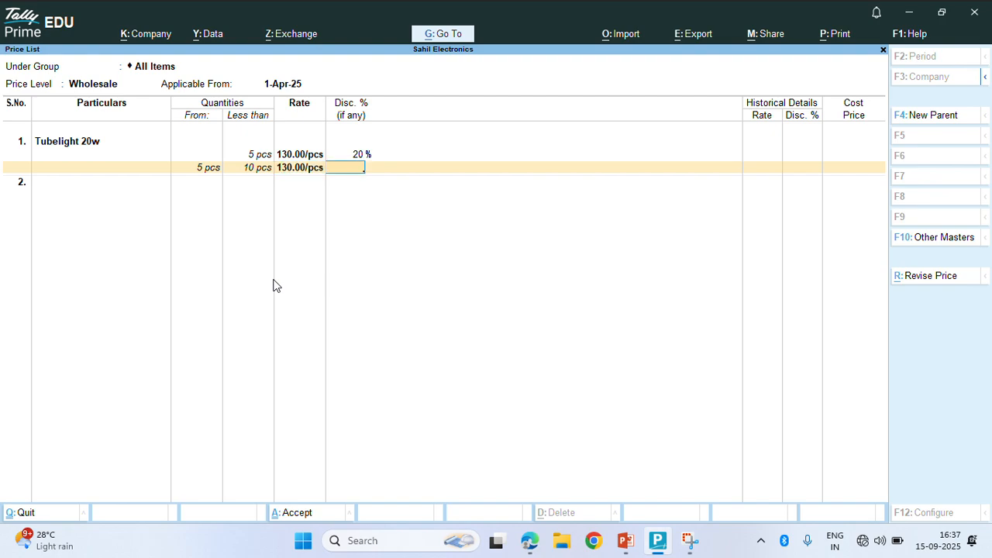
pyautogui.write('30')
pyautogui.press('Return')
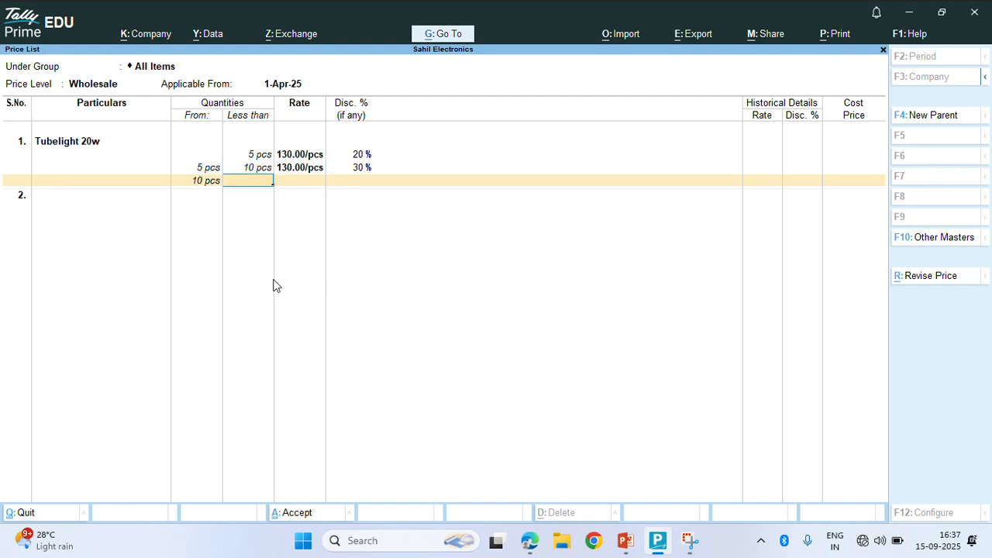
pyautogui.write('20')
pyautogui.press('Return')
pyautogui.write('130')
pyautogui.press('Return')
pyautogui.write('35')
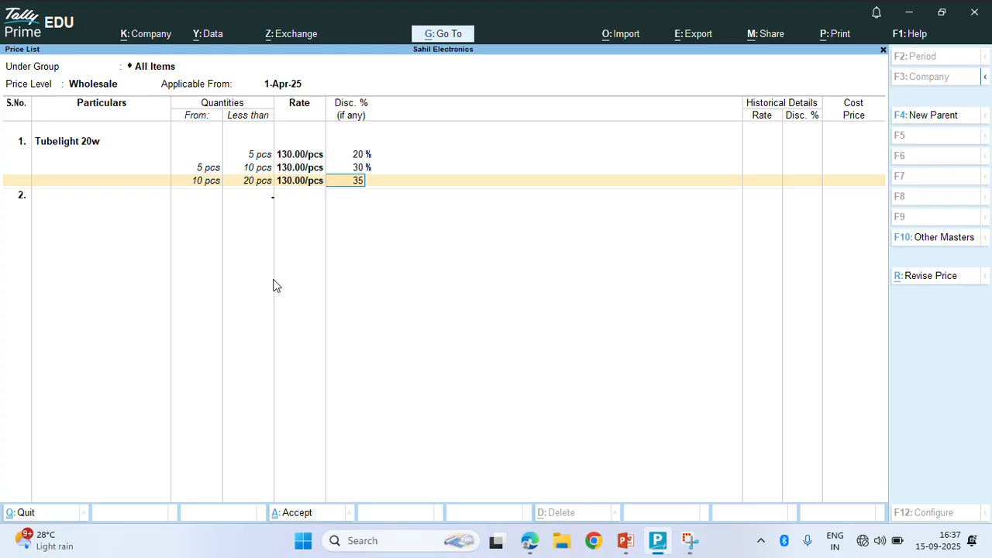
pyautogui.press('Return')
# Add an open-ended top tier at 130 with 40% off and save the Wholesale price list
pyautogui.press('Return')
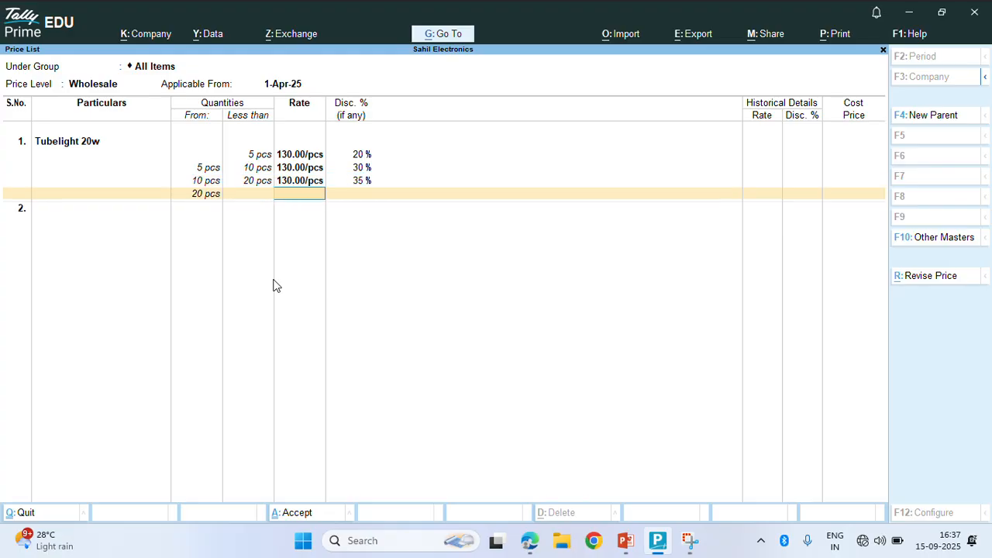
pyautogui.write('130')
pyautogui.press('Return')
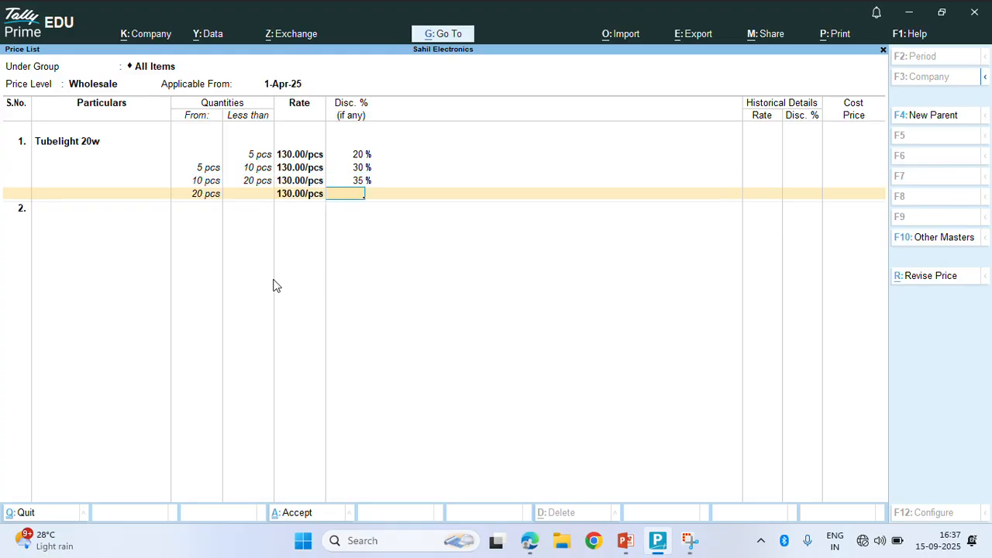
pyautogui.write('40')
pyautogui.press('Return')
pyautogui.press('Return')
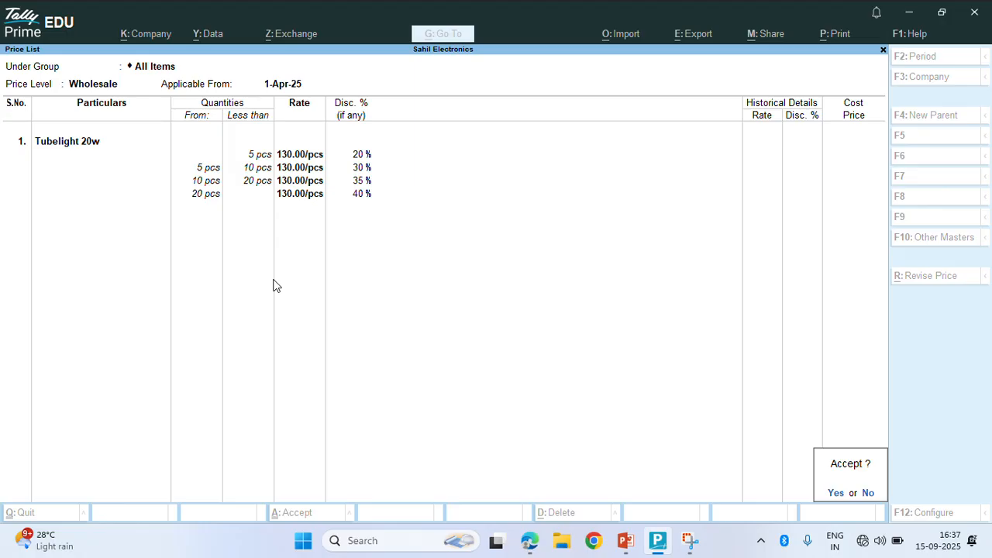
pyautogui.press('Return')
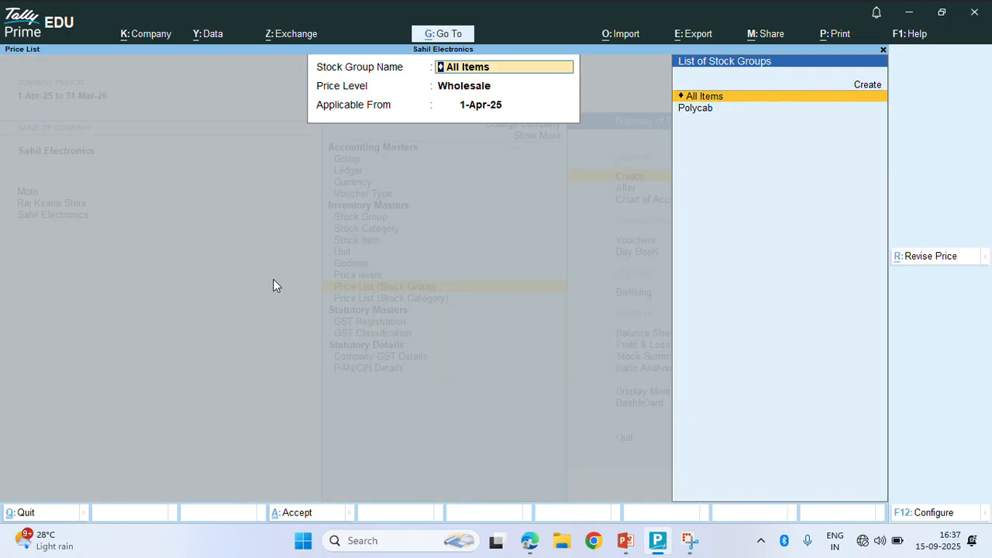
pyautogui.press('Escape')
pyautogui.press('Escape')
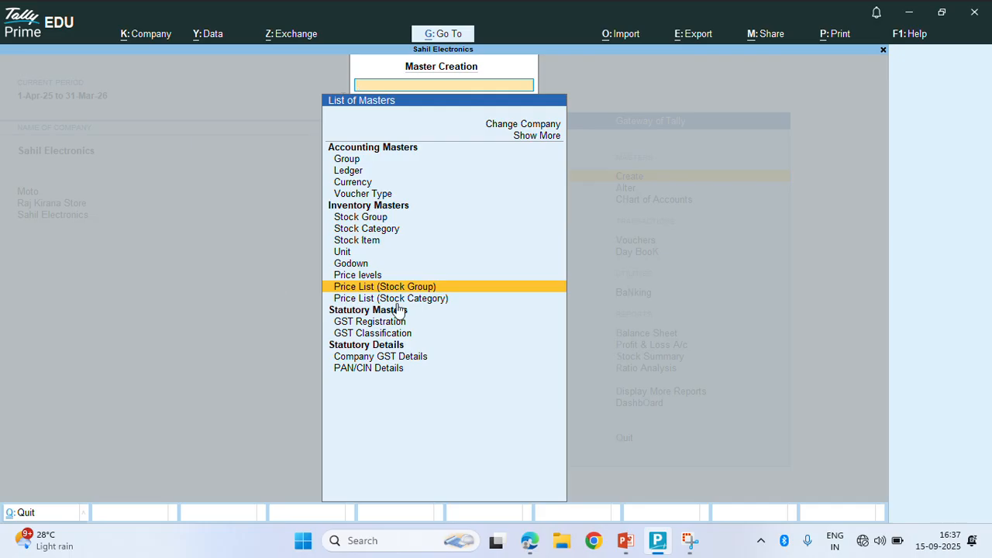
# Record a Receipt voucher crediting Capital with 1,50,000.00
pyautogui.press('Escape')
pyautogui.press('Down')
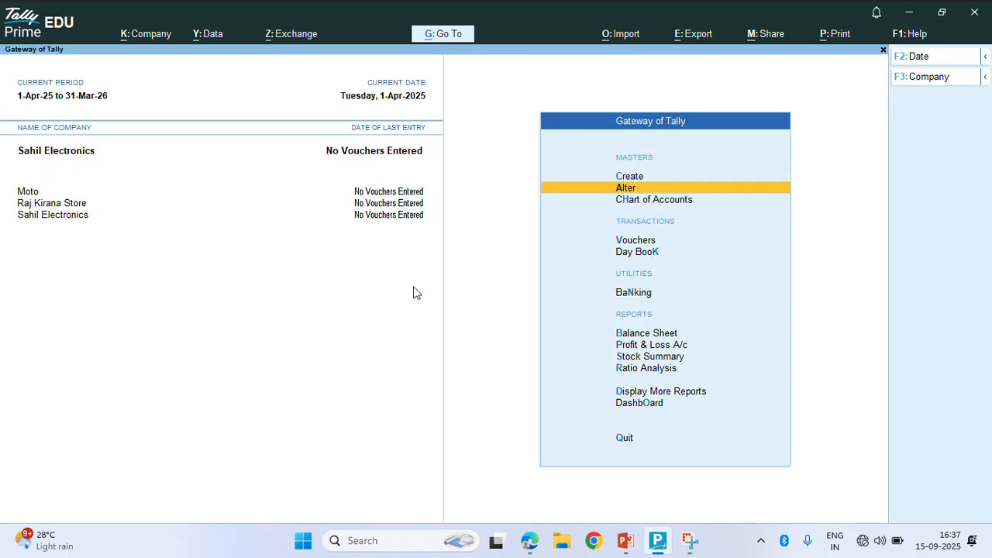
pyautogui.press('Down')
pyautogui.press('Down')
pyautogui.press('Down')
pyautogui.press('Up')
pyautogui.press('Return')
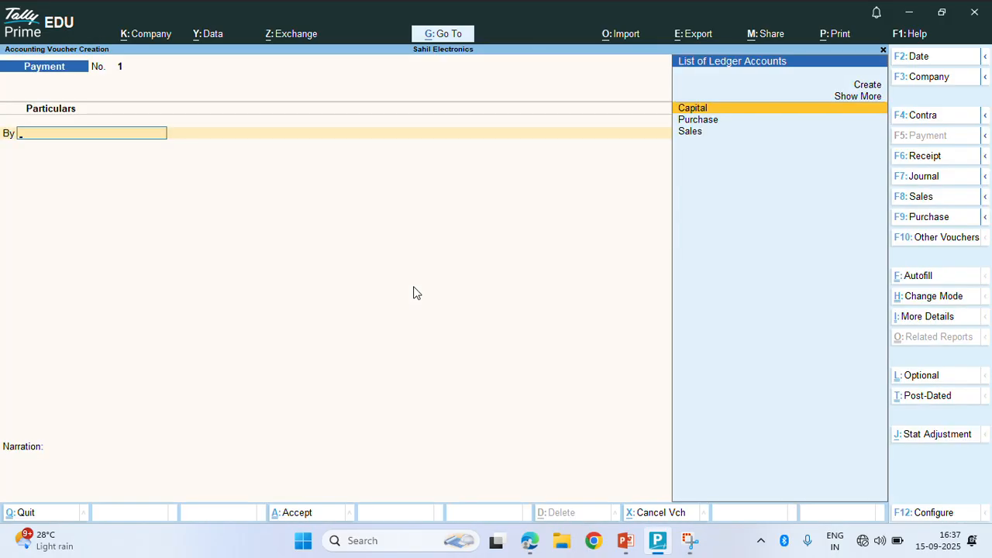
pyautogui.press('F6')
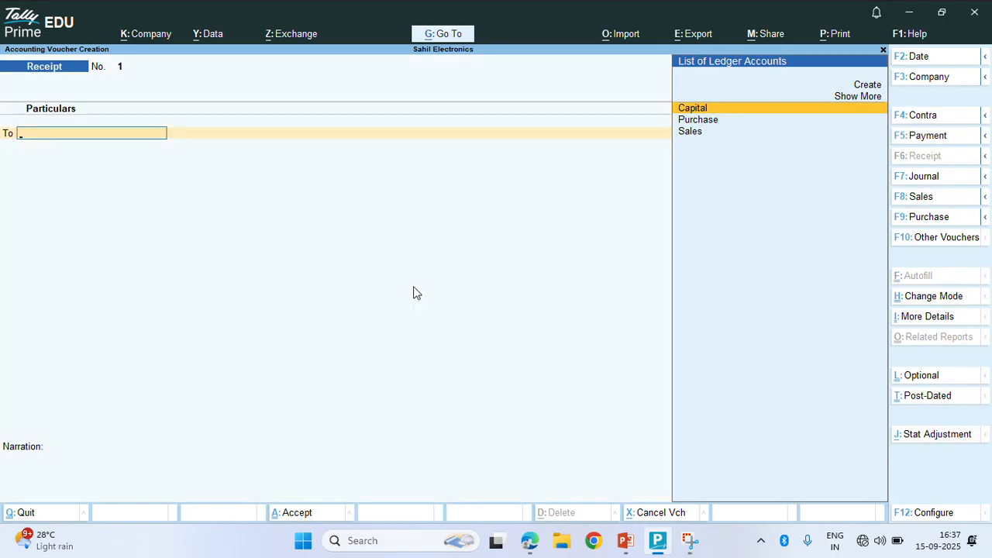
pyautogui.press('Return')
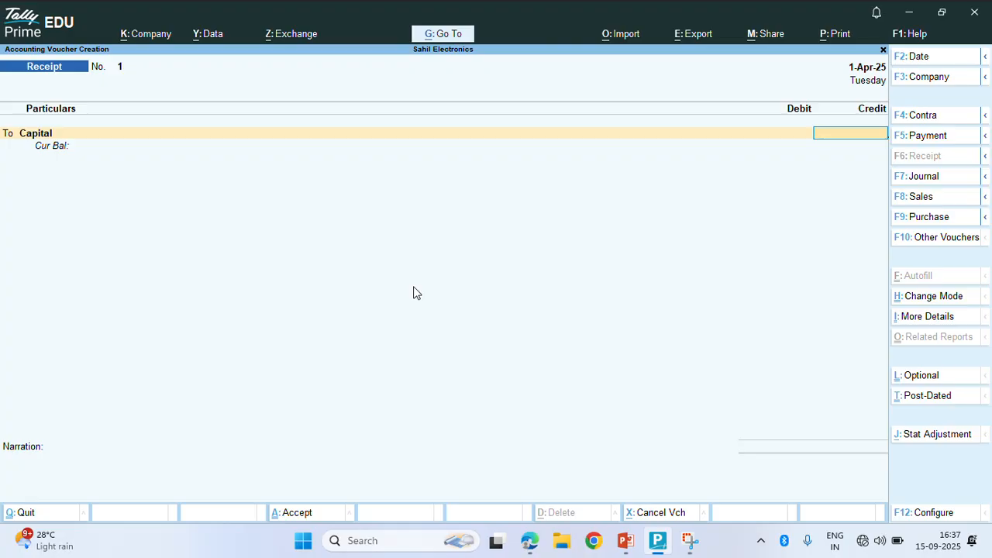
pyautogui.write('1000')
pyautogui.press('BackSpace')
pyautogui.press('BackSpace')
pyautogui.press('BackSpace')
pyautogui.write('50000')
pyautogui.press('Return')
pyautogui.press('Return')
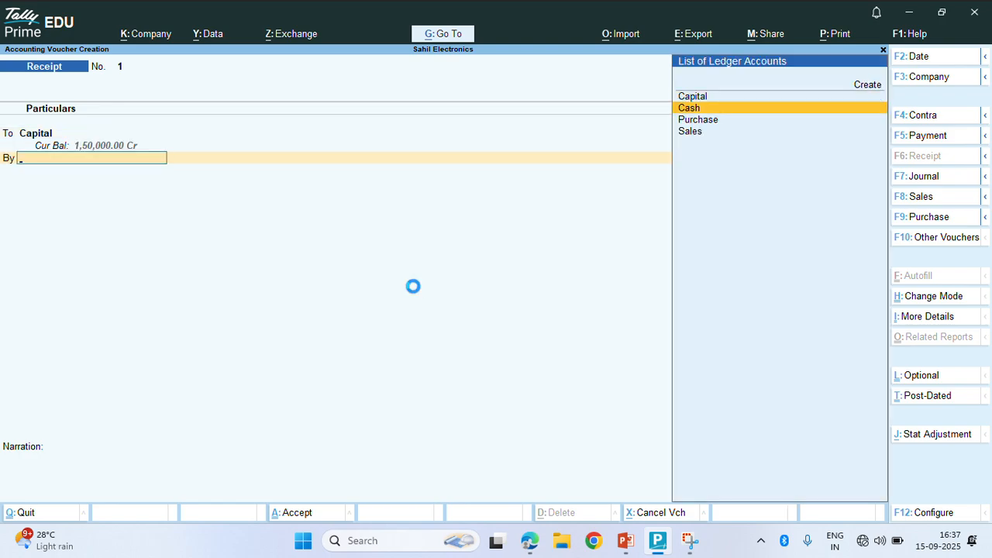
pyautogui.press('Return')
pyautogui.press('Return')
pyautogui.press('Return')
pyautogui.press('Return')
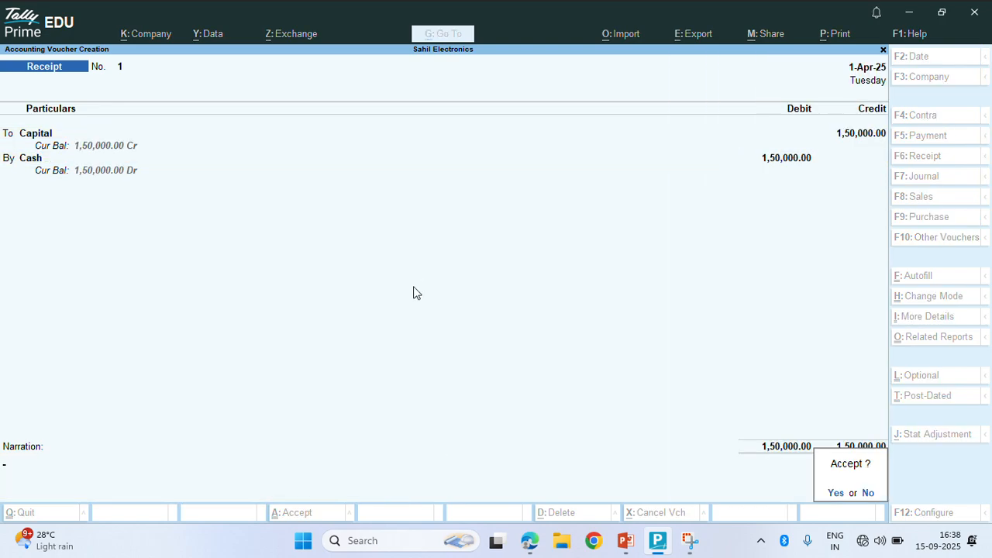
# Save the receipt and start a Purchase voucher with Cash as party and GST type Regular
pyautogui.press('F9')
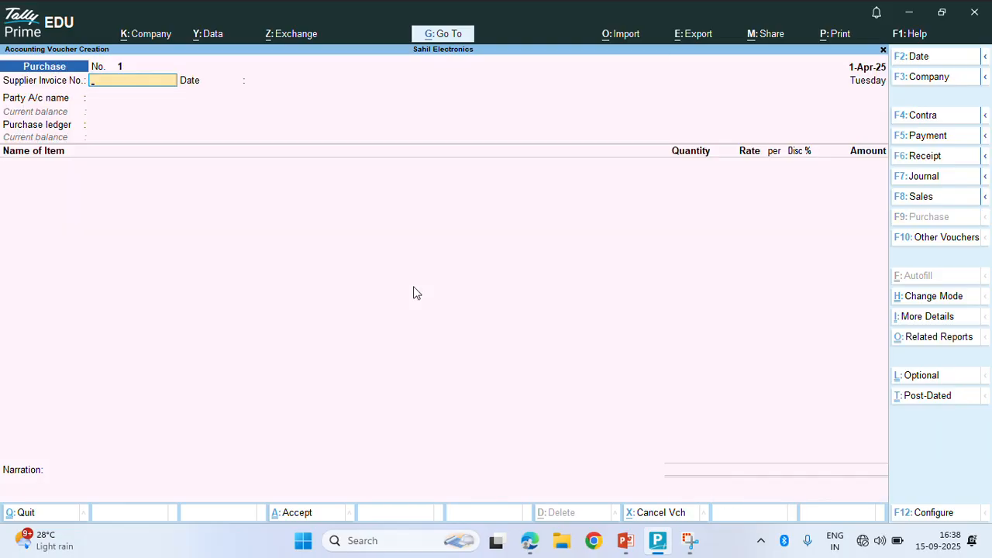
pyautogui.press('Return')
pyautogui.press('Return')
pyautogui.press('Return')
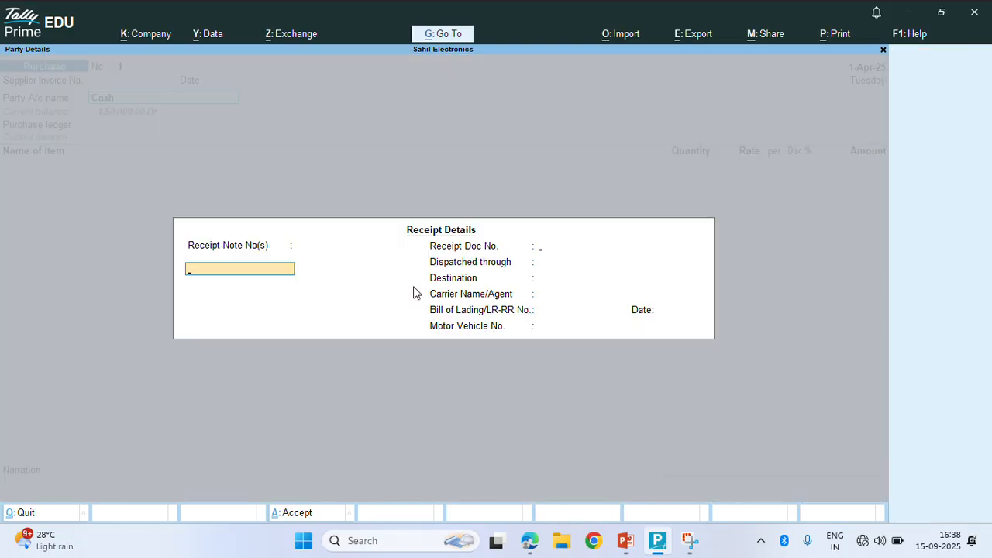
pyautogui.press('Return')
pyautogui.press('Return')
pyautogui.press('Return')
pyautogui.press('Return')
pyautogui.press('Return')
pyautogui.press('Return')
pyautogui.press('Return')
pyautogui.press('Return')
pyautogui.press('Return')
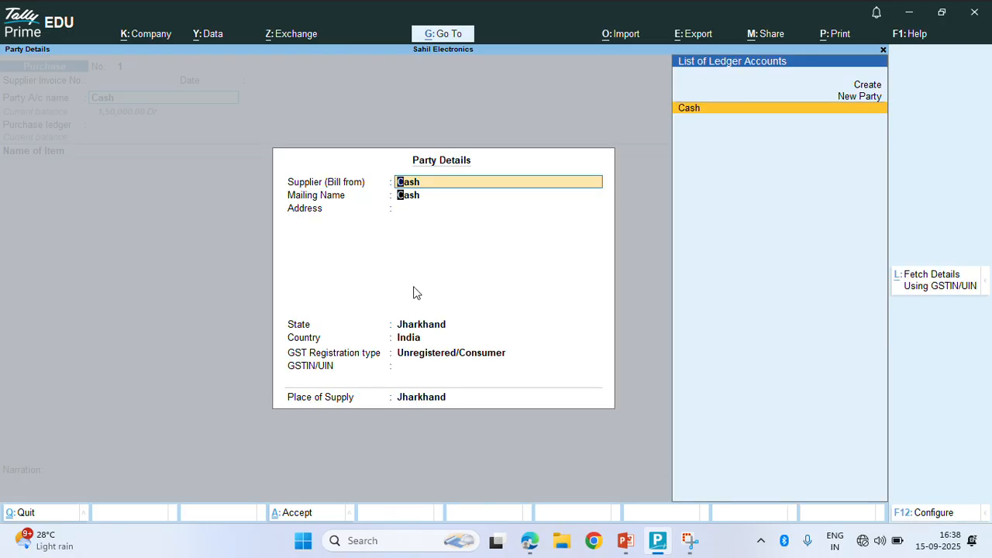
pyautogui.press('Return')
pyautogui.press('Return')
pyautogui.press('Return')
pyautogui.press('Up')
pyautogui.press('Return')
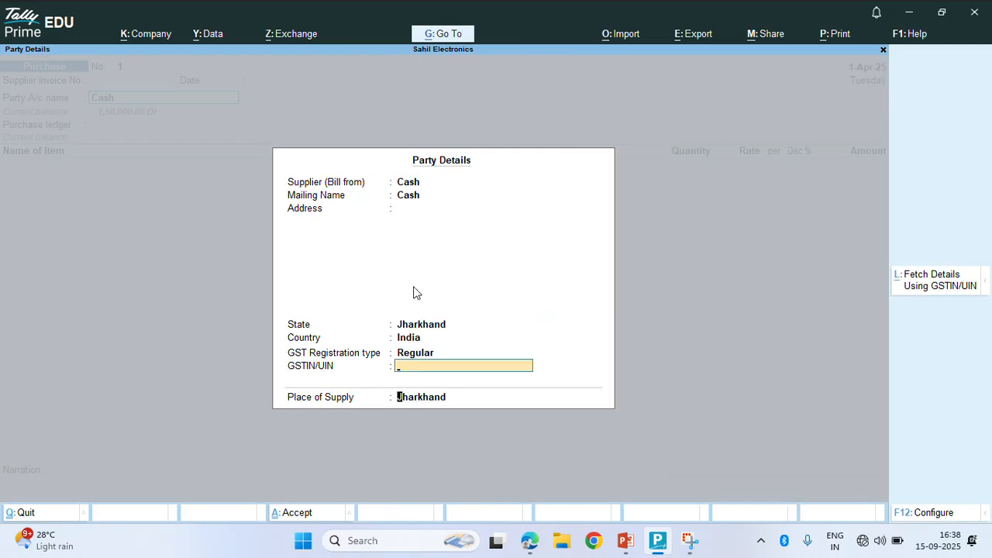
pyautogui.press('Return')
pyautogui.press('Return')
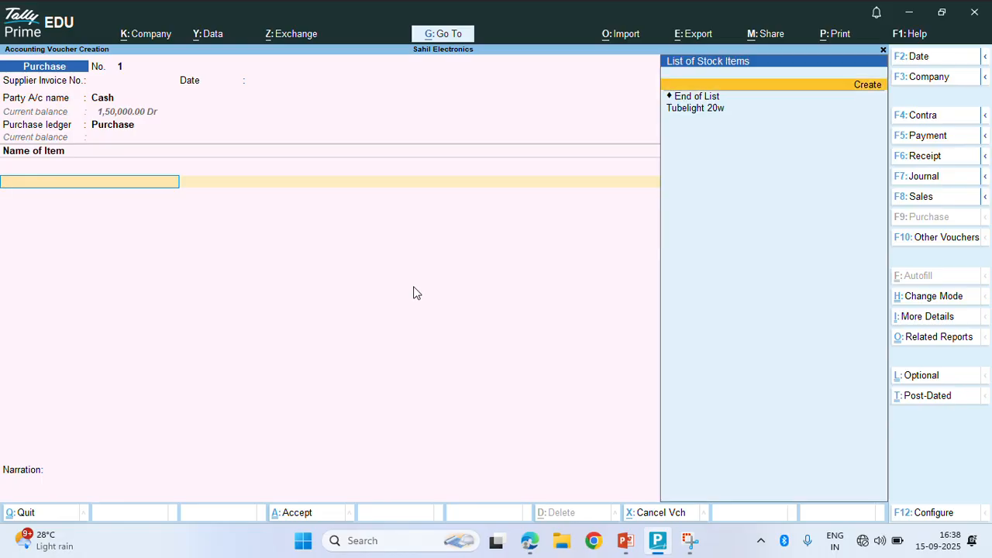
# Add 100 pcs of Tubelight 20w at 90.00 each, totalling 9,000.00, and save the purchase
pyautogui.press('Down')
pyautogui.press('Return')
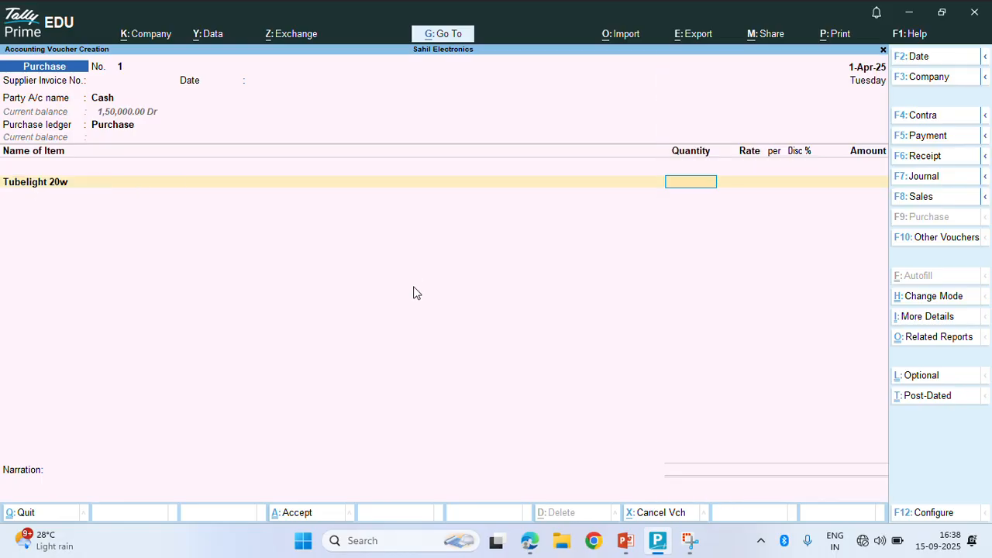
pyautogui.write('100')
pyautogui.press('Return')
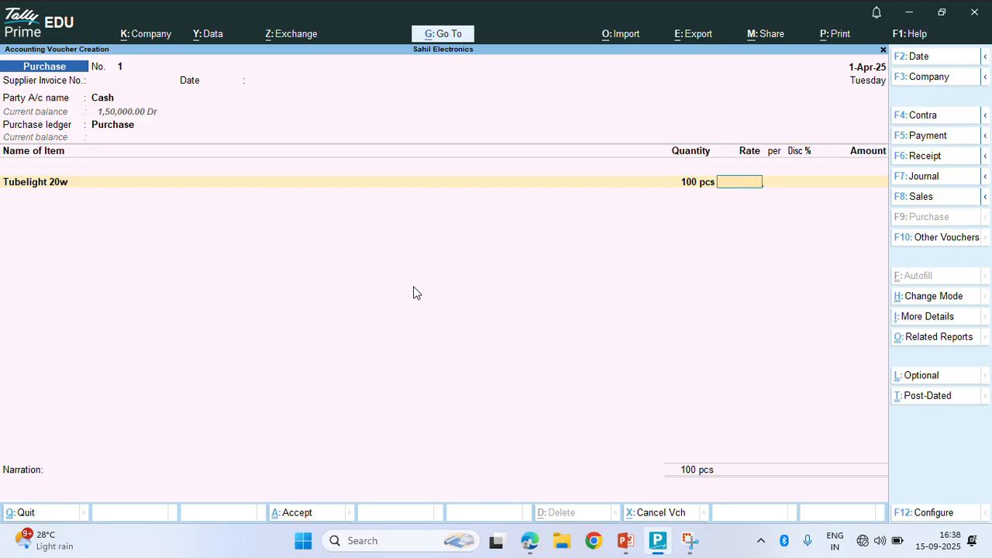
pyautogui.write('90')
pyautogui.press('Return')
pyautogui.press('Return')
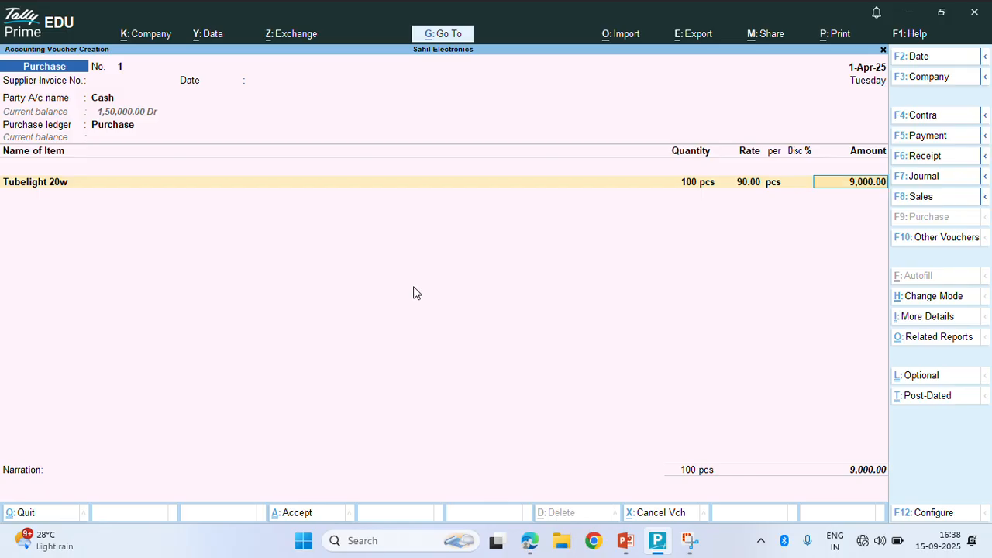
pyautogui.press('Return')
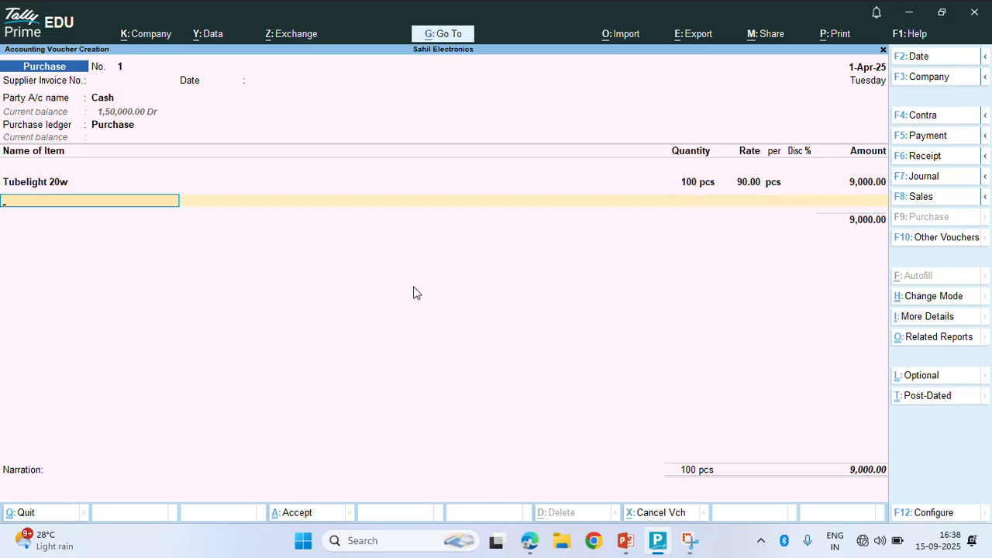
pyautogui.press('Return')
pyautogui.press('Return')
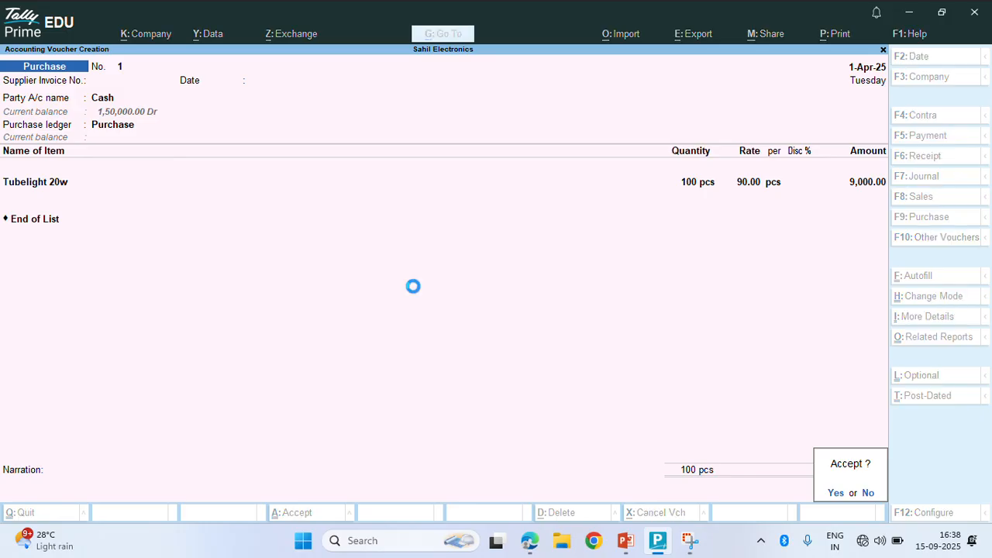
pyautogui.press('Return')
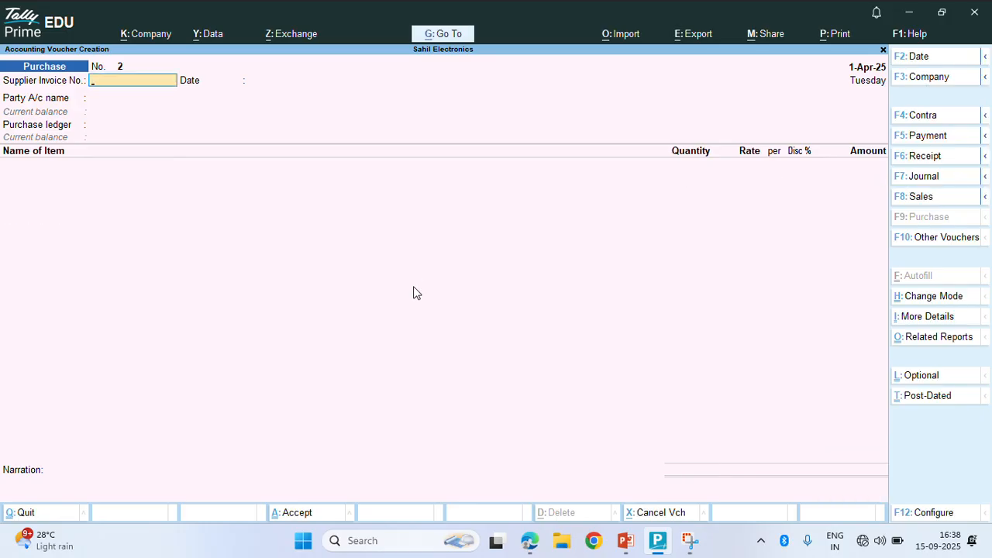
# Start a Sales voucher for Cash with GST registration type set to Regular
pyautogui.press('F8')
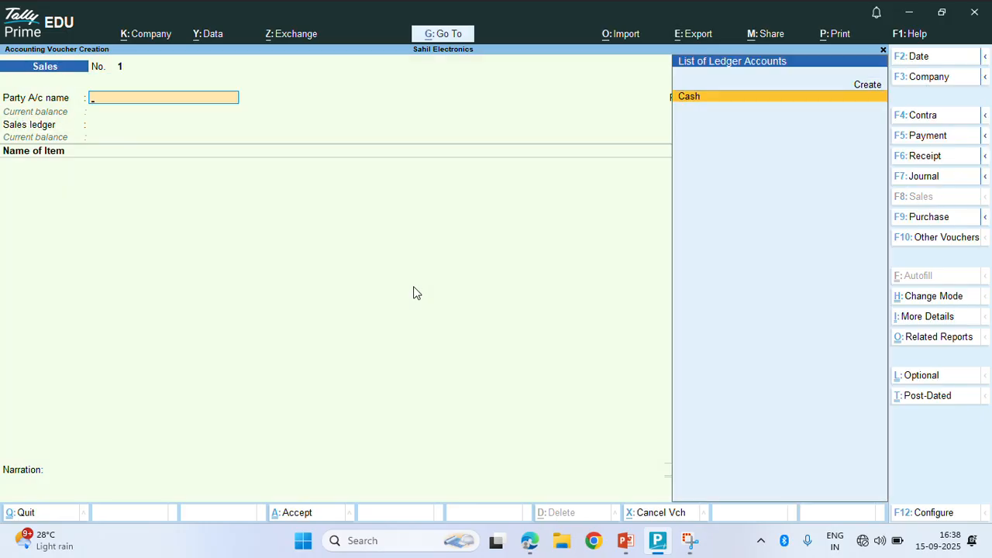
pyautogui.press('Return')
pyautogui.press('Return')
pyautogui.press('Return')
pyautogui.press('Return')
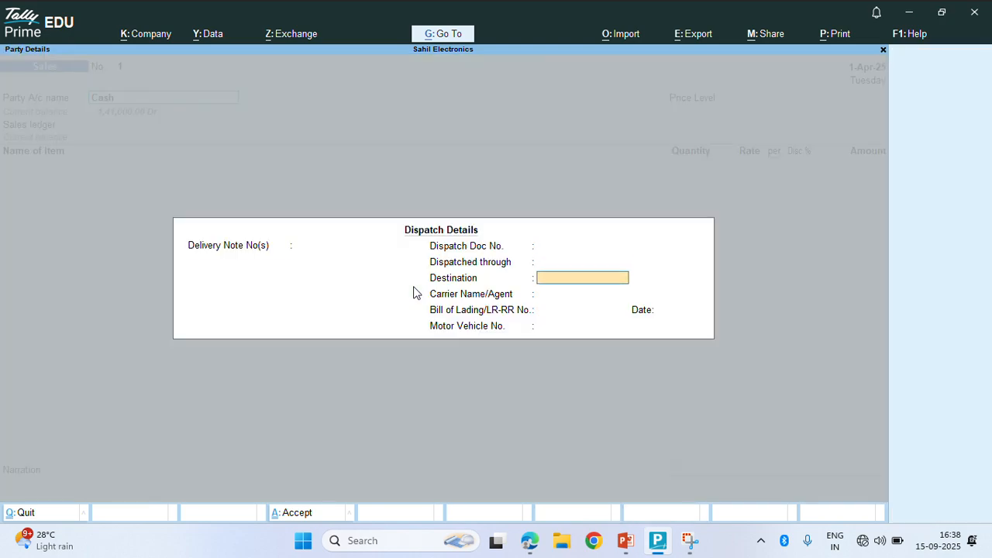
pyautogui.press('Return')
pyautogui.press('Return')
pyautogui.press('Return')
pyautogui.press('Return')
pyautogui.press('Return')
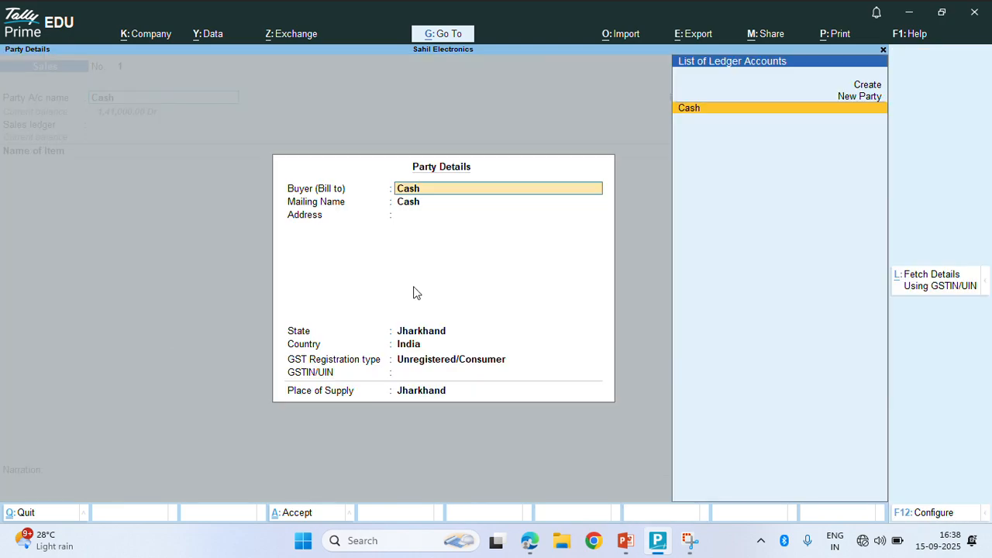
pyautogui.press('Return')
pyautogui.press('Return')
pyautogui.press('Return')
pyautogui.press('Return')
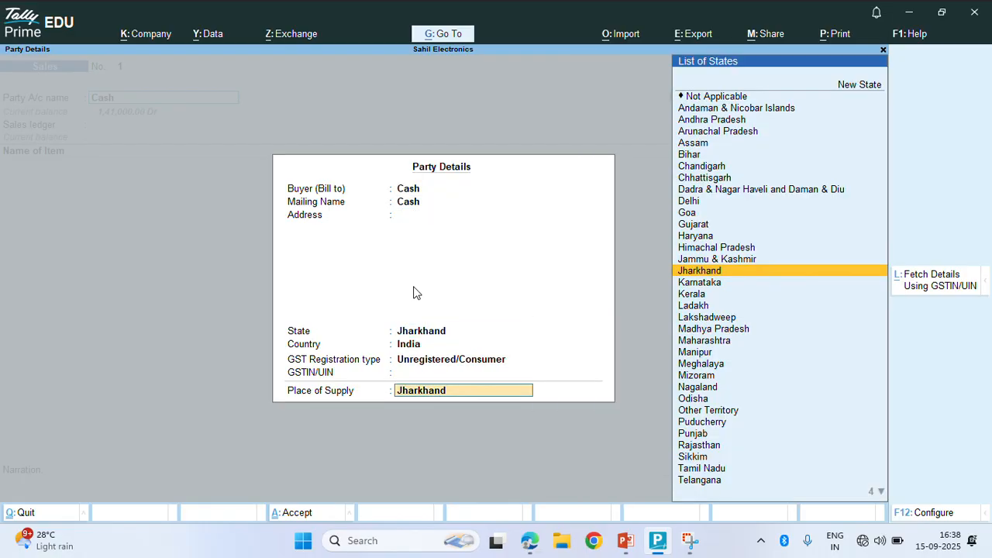
pyautogui.press('BackSpace')
pyautogui.press('BackSpace')
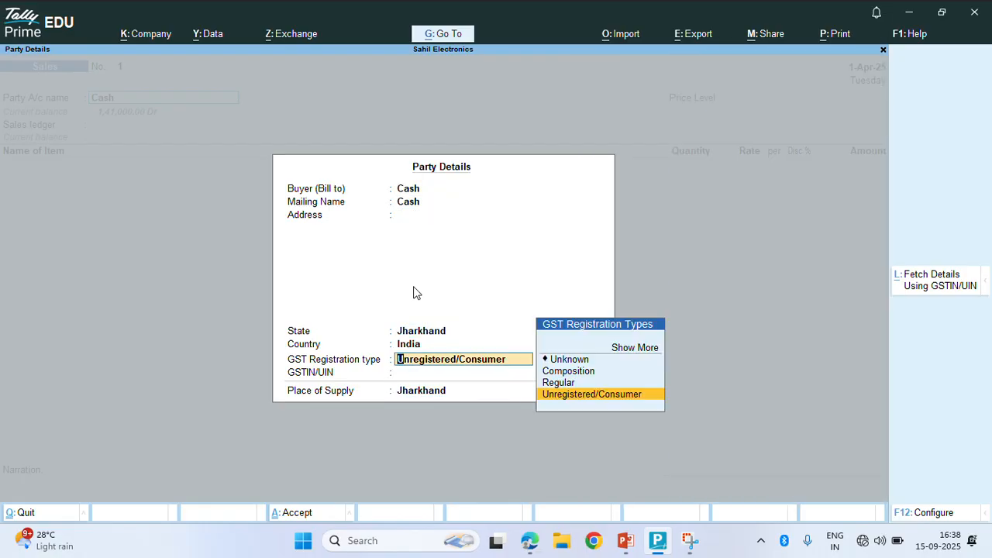
pyautogui.press('Up')
pyautogui.press('Return')
pyautogui.press('Return')
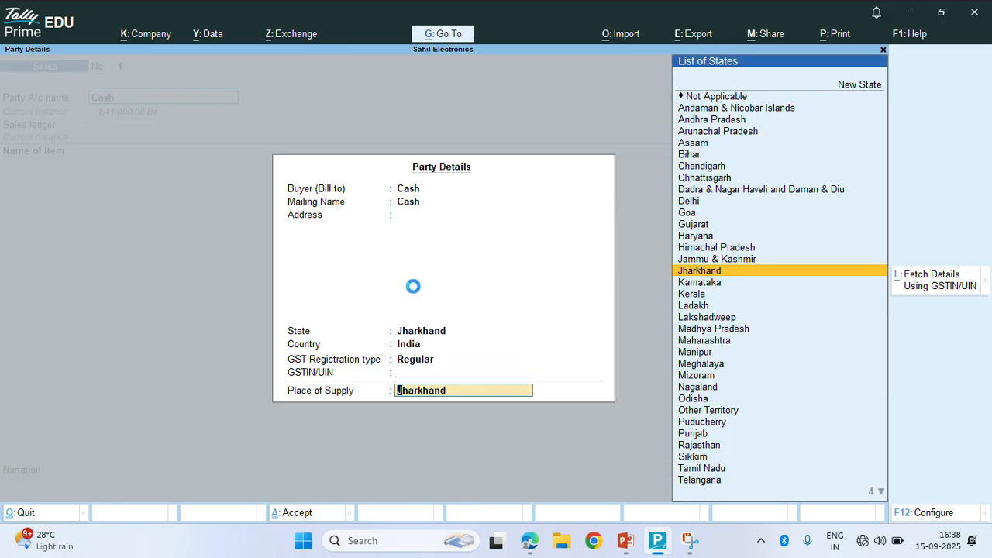
pyautogui.press('Return')
# Choose the Retail price level for the sale
pyautogui.press('Down')
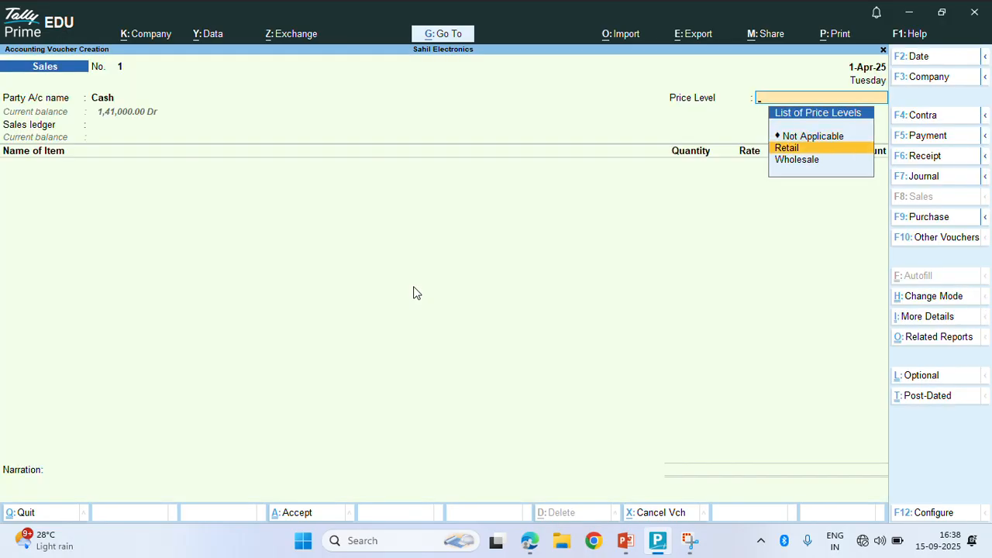
pyautogui.press('Up')
pyautogui.press('Down')
pyautogui.press('Up')
pyautogui.press('Down')
pyautogui.press('Up')
pyautogui.press('Down')
pyautogui.press('Up')
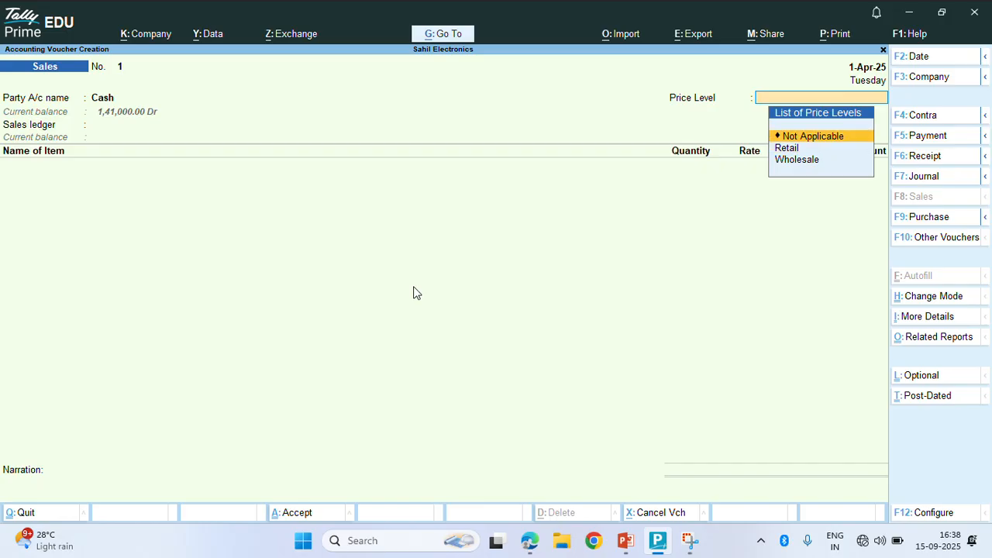
pyautogui.press('Down')
pyautogui.press('Up')
pyautogui.press('Down')
pyautogui.press('Up')
pyautogui.press('Down')
pyautogui.press('Up')
pyautogui.press('Down')
pyautogui.press('Up')
pyautogui.press('Down')
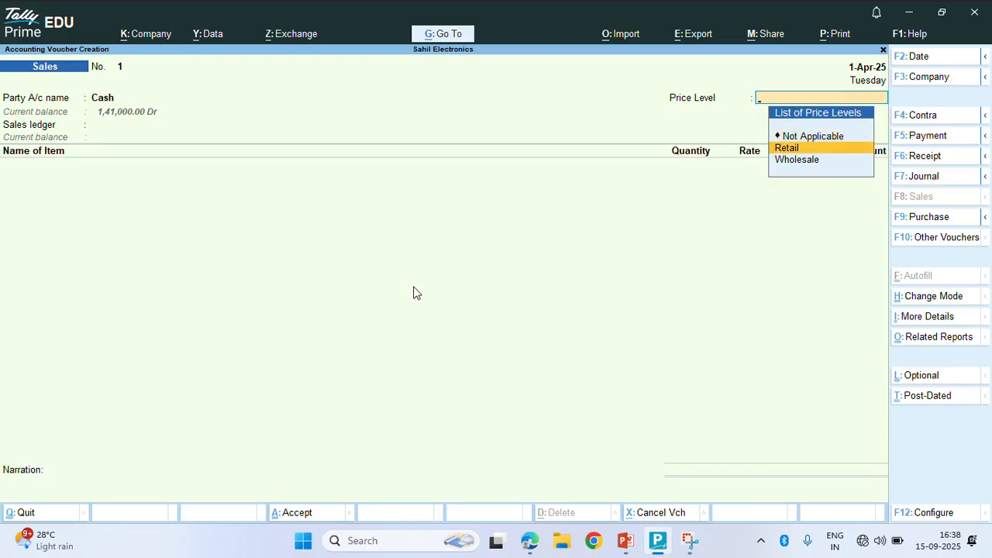
pyautogui.press('Return')
pyautogui.press('Return')
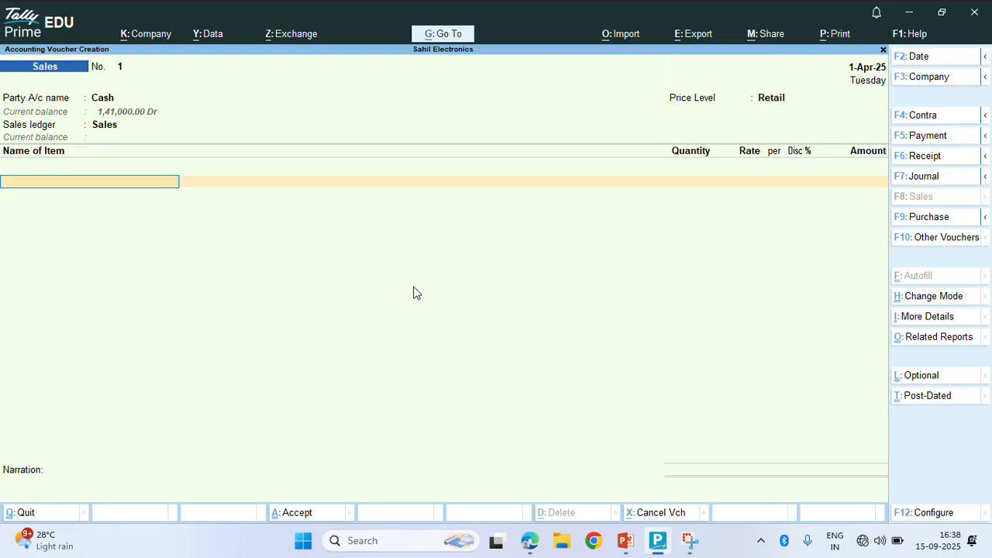
# Sell 2 pcs of Tubelight 20w at 130.00 less 10%, totalling 234.00, and save
pyautogui.press('Down')
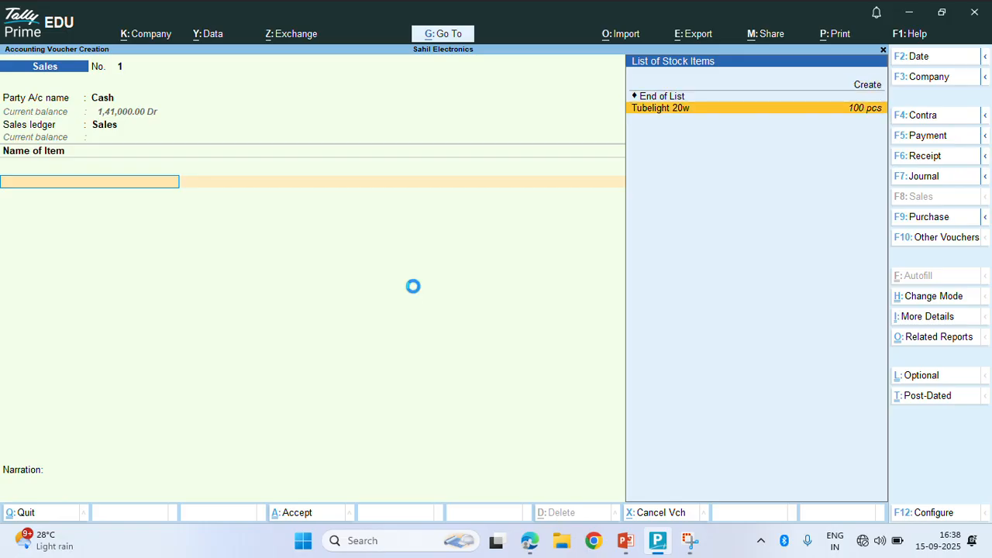
pyautogui.press('Return')
pyautogui.write('2')
pyautogui.press('Return')
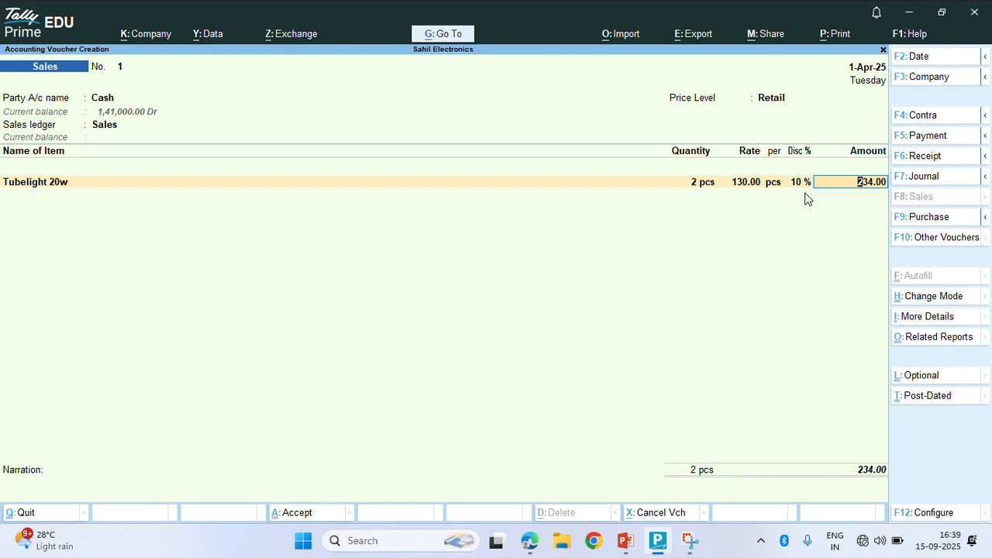
pyautogui.press('Return')
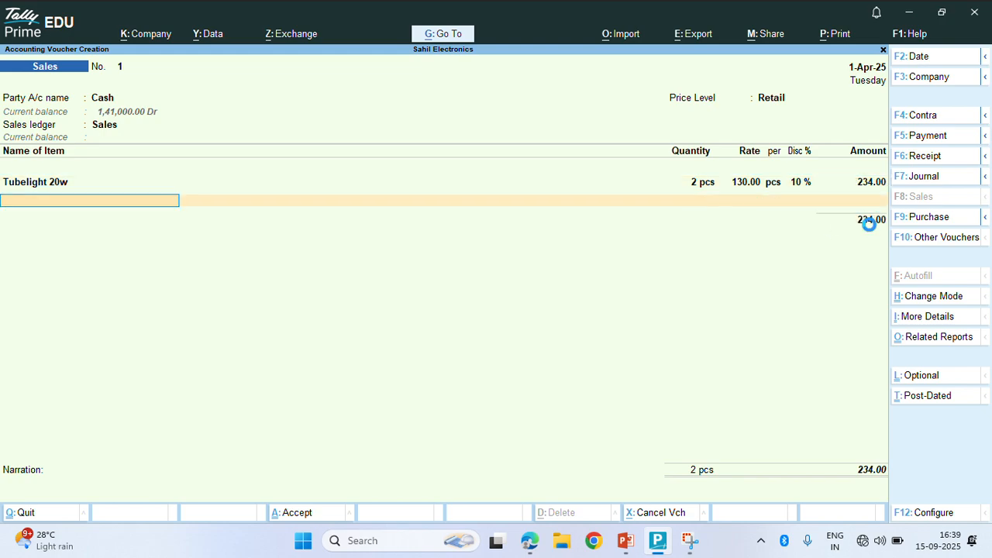
pyautogui.press('Return')
pyautogui.press('Return')
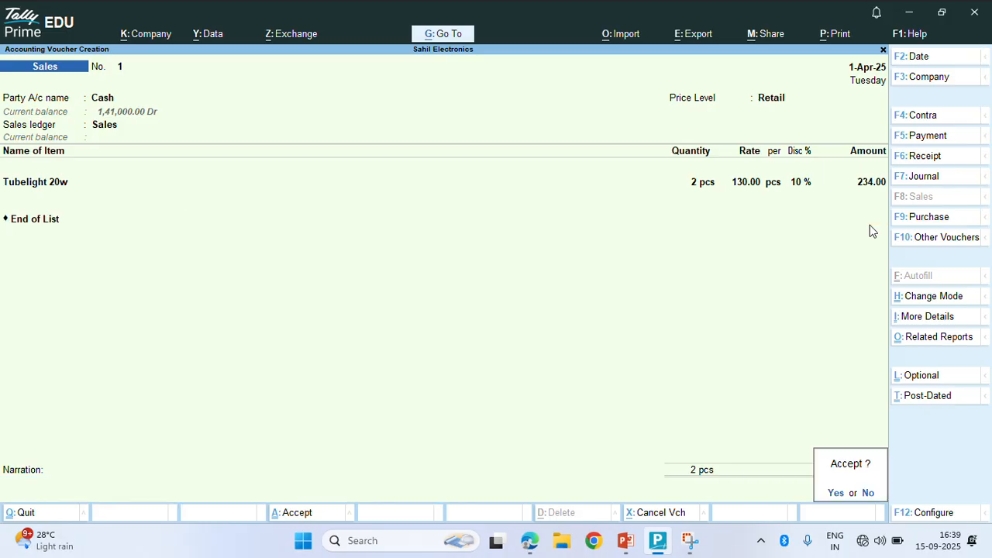
pyautogui.press('Return')
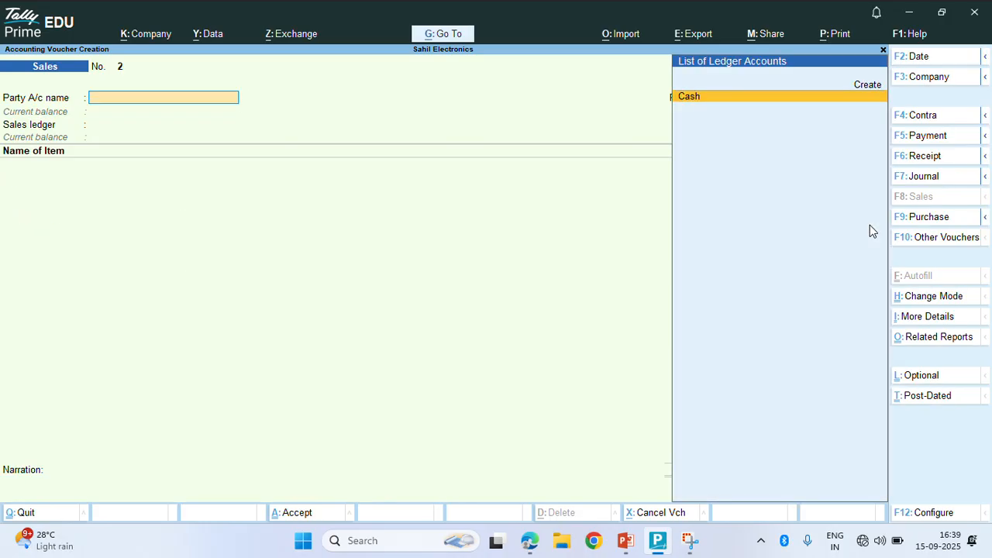
# Start sales voucher 2 for Cash at Wholesale pricing with 40 pcs of Tubelight 20w
pyautogui.press('Return')
pyautogui.press('Return')
pyautogui.press('Return')
pyautogui.press('Return')
pyautogui.press('Return')
pyautogui.press('Return')
pyautogui.press('Return')
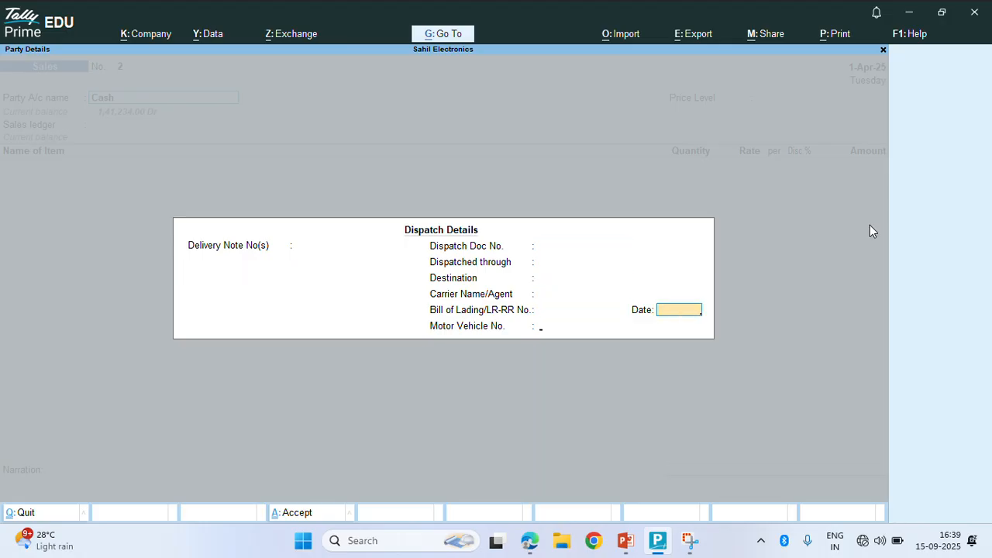
pyautogui.press('Return')
pyautogui.press('Return')
pyautogui.press('Return')
pyautogui.press('Return')
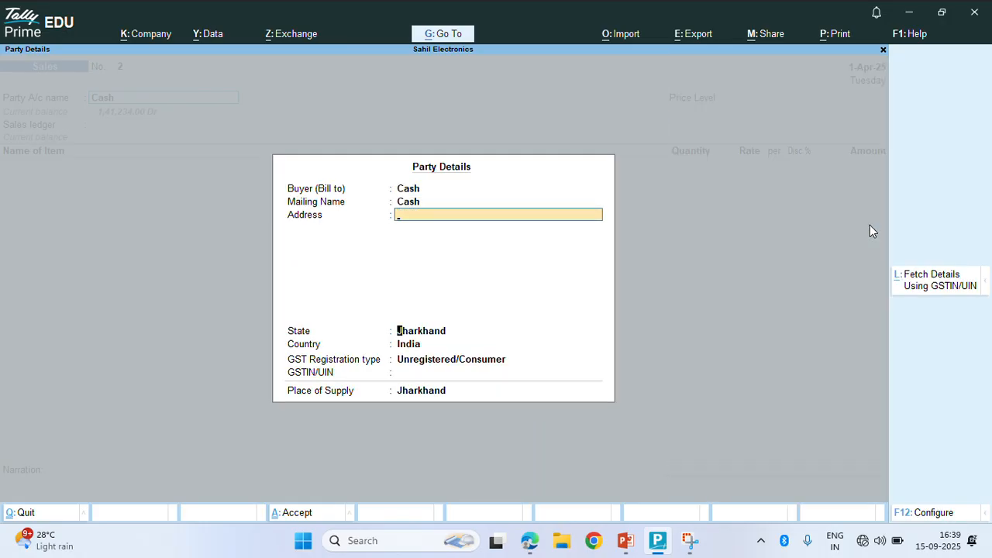
pyautogui.press('Return')
pyautogui.press('Return')
pyautogui.press('Return')
pyautogui.press('Return')
pyautogui.press('Return')
pyautogui.press('Return')
pyautogui.press('Down')
pyautogui.press('Down')
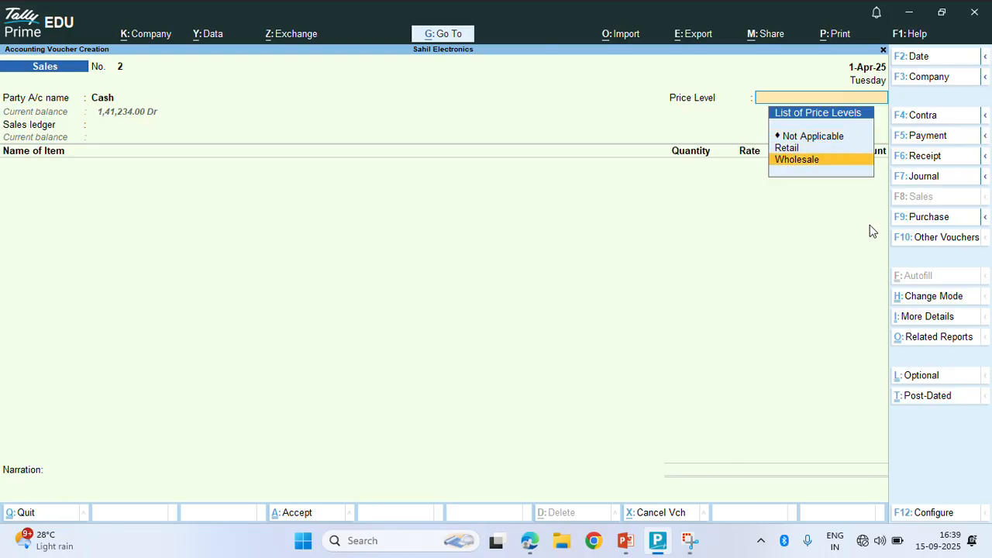
pyautogui.press('Return')
pyautogui.press('Return')
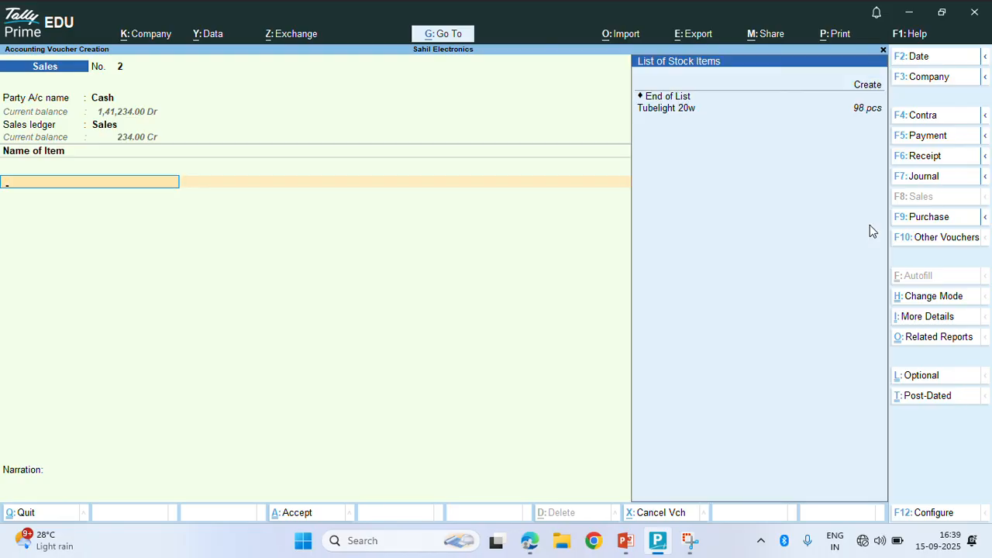
pyautogui.press('Down')
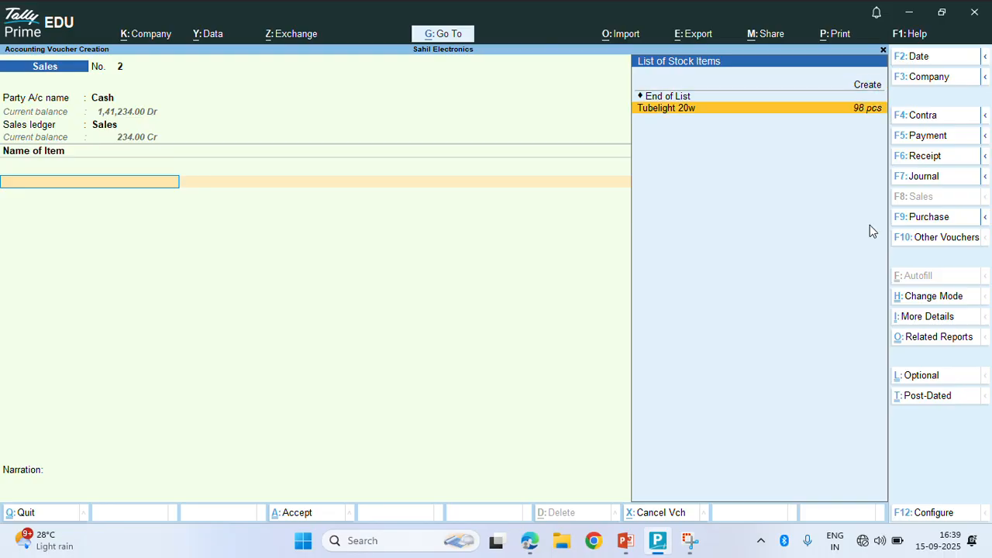
pyautogui.press('Return')
pyautogui.write('40')
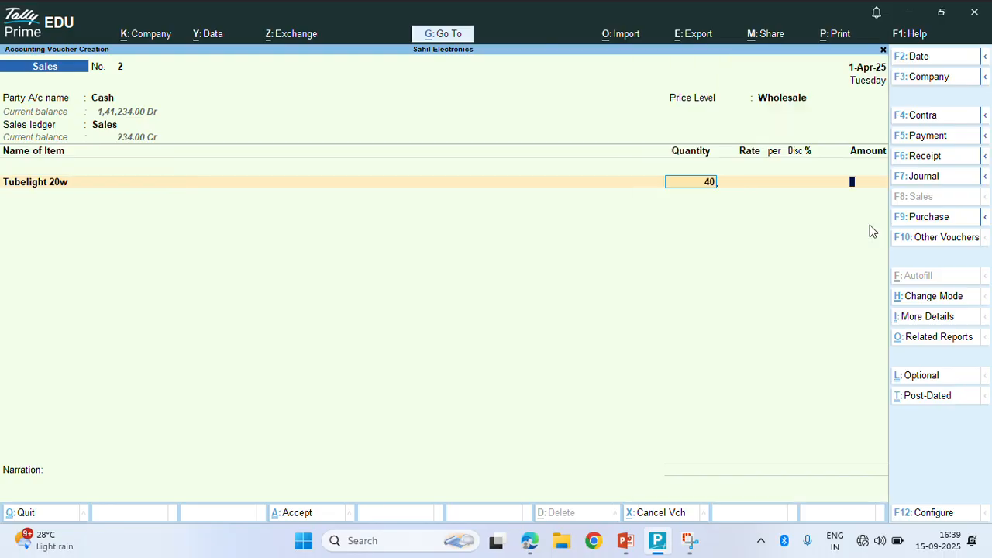
pyautogui.press('Return')
pyautogui.press('Return')
pyautogui.press('Return')
pyautogui.press('Return')
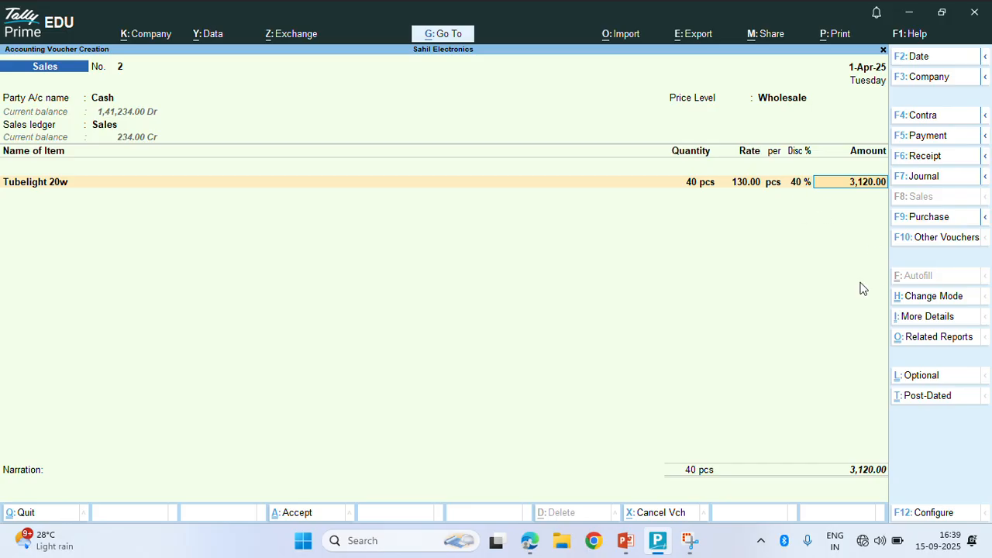
# Revise the quantity via 20 and 10 (35% off) to 50 pcs, totalling 3,900.00
pyautogui.press('BackSpace')
pyautogui.press('BackSpace')
pyautogui.press('BackSpace')
pyautogui.write('20')
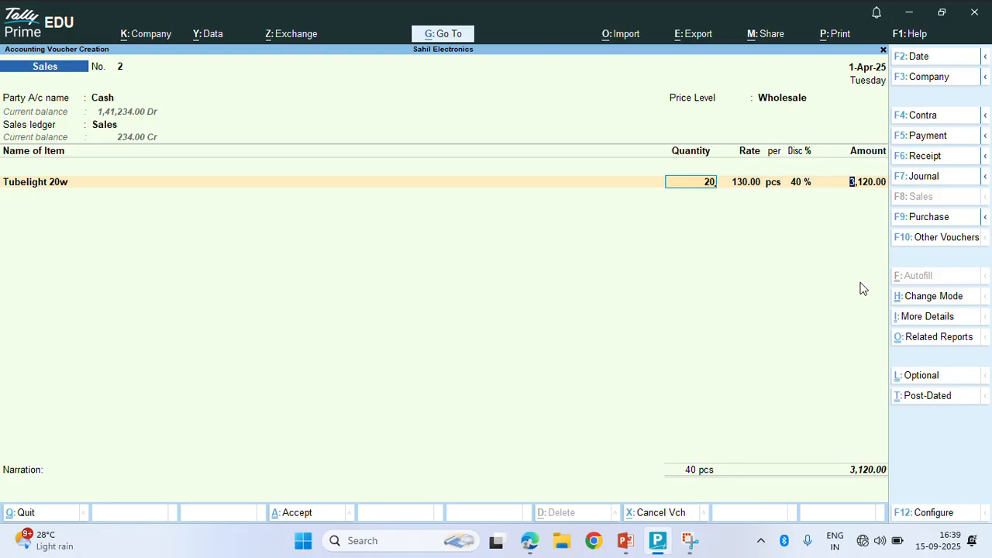
pyautogui.press('Return')
pyautogui.press('Return')
pyautogui.press('Return')
pyautogui.press('BackSpace')
pyautogui.press('BackSpace')
pyautogui.press('BackSpace')
pyautogui.write('10')
pyautogui.press('Return')
pyautogui.press('Return')
pyautogui.write('35')
pyautogui.press('Return')
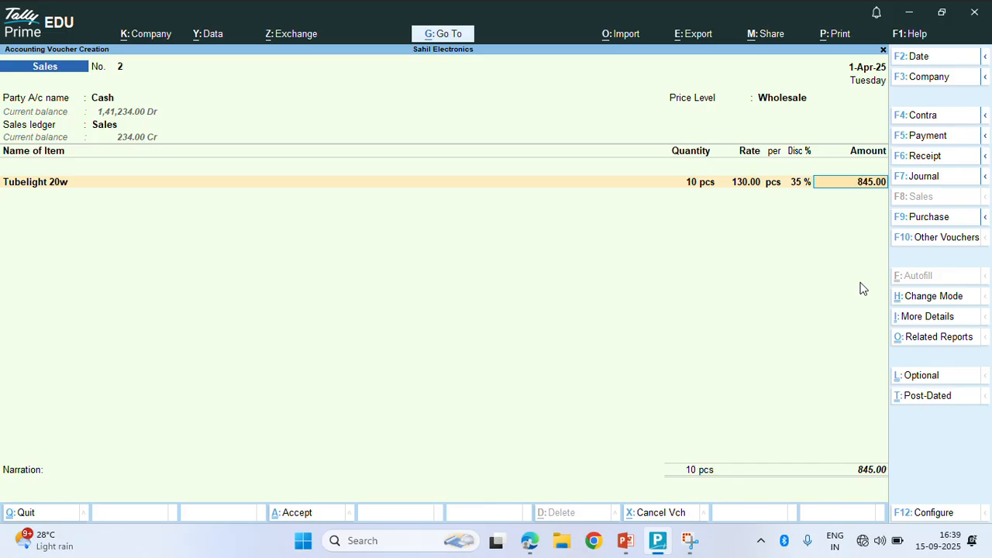
pyautogui.press('BackSpace')
pyautogui.press('BackSpace')
pyautogui.press('BackSpace')
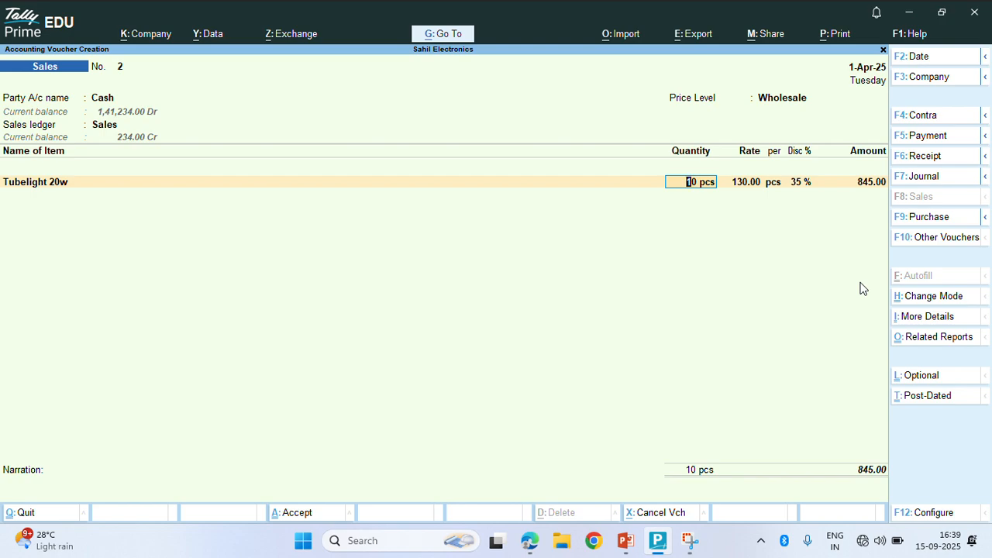
pyautogui.write('50')
pyautogui.press('Return')
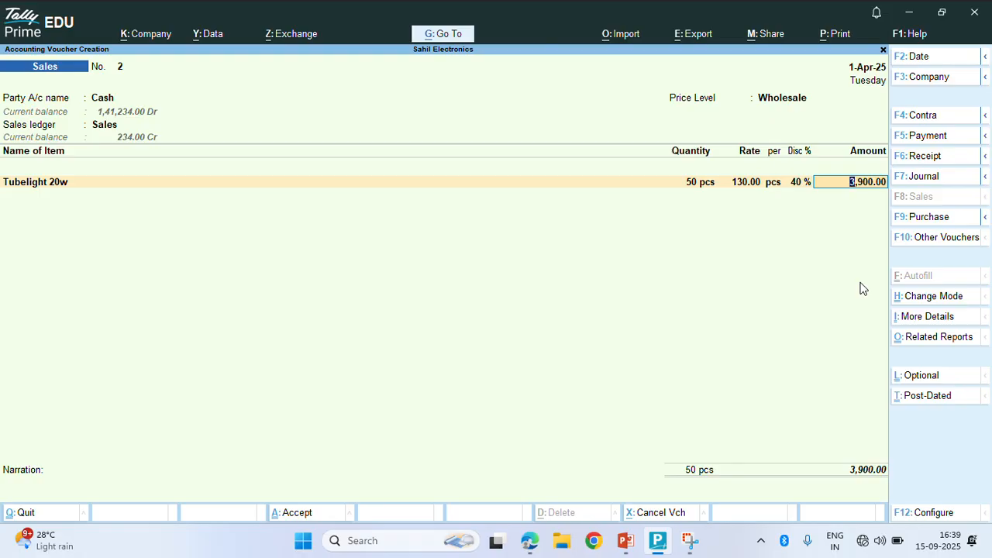
pyautogui.press('Return')
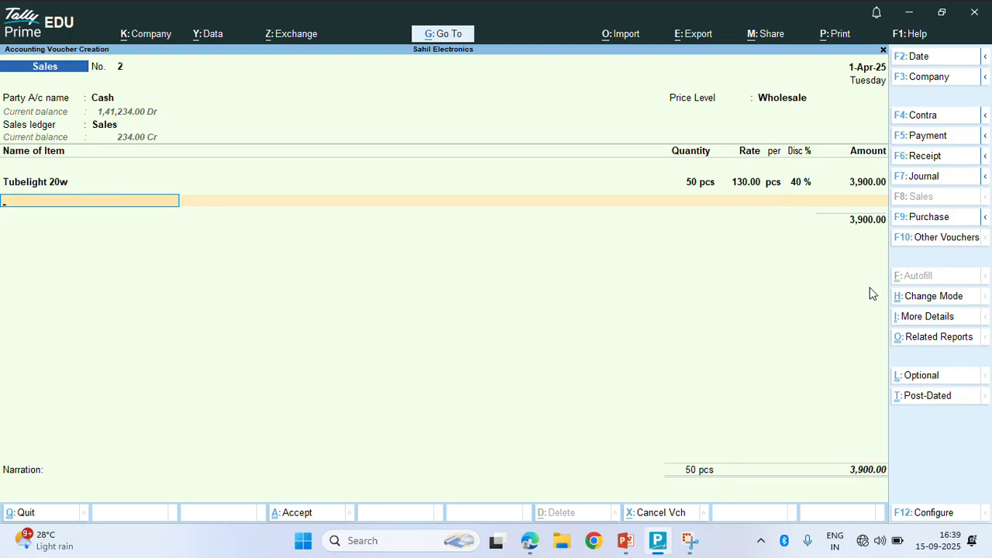
pyautogui.press('Return')
pyautogui.press('Return')
pyautogui.press('Return')
pyautogui.press('Return')
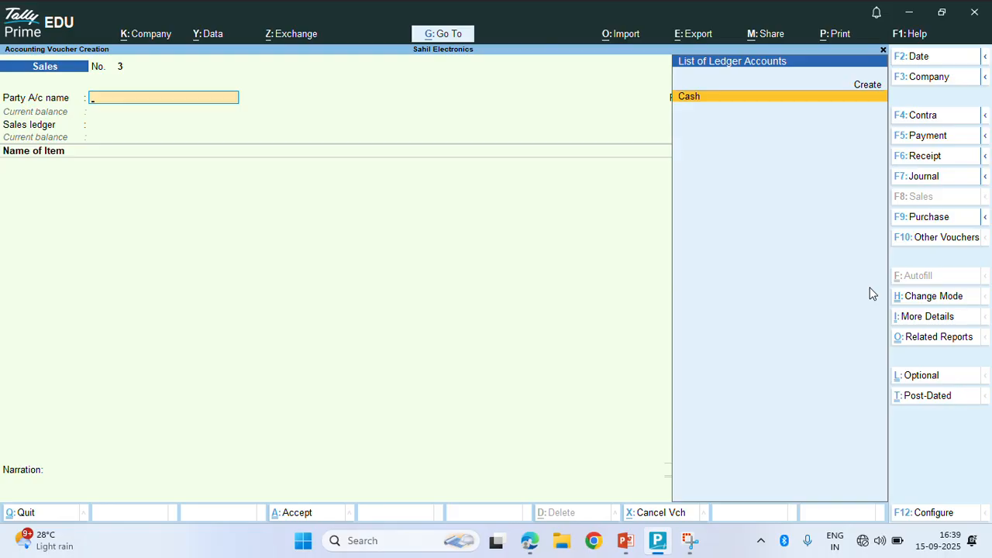
# Select Cash as the party and reopen voucher 3's dispatch details
pyautogui.press('Return')
pyautogui.press('Return')
pyautogui.press('Return')
pyautogui.press('Return')
pyautogui.press('Return')
pyautogui.press('Return')
pyautogui.press('Return')
pyautogui.press('Return')
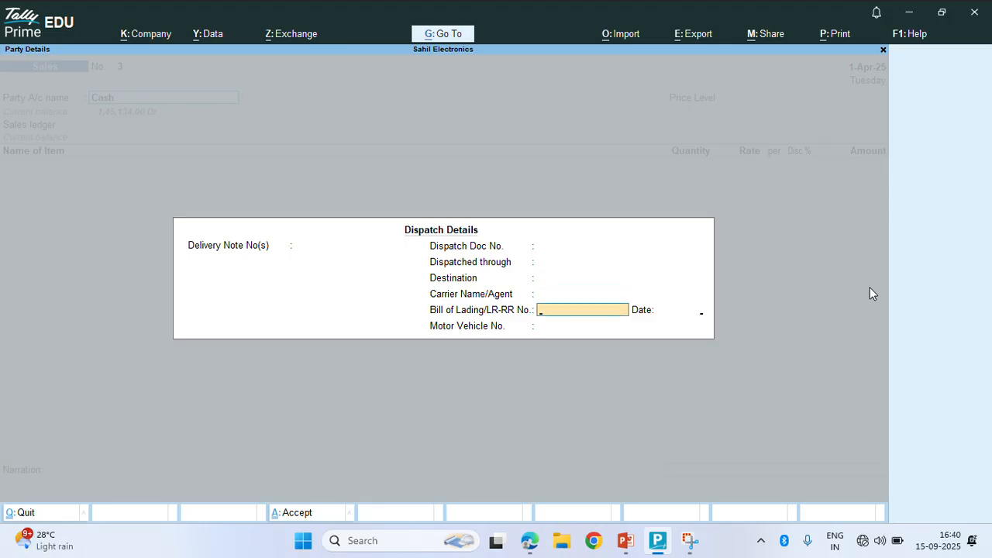
pyautogui.press('Return')
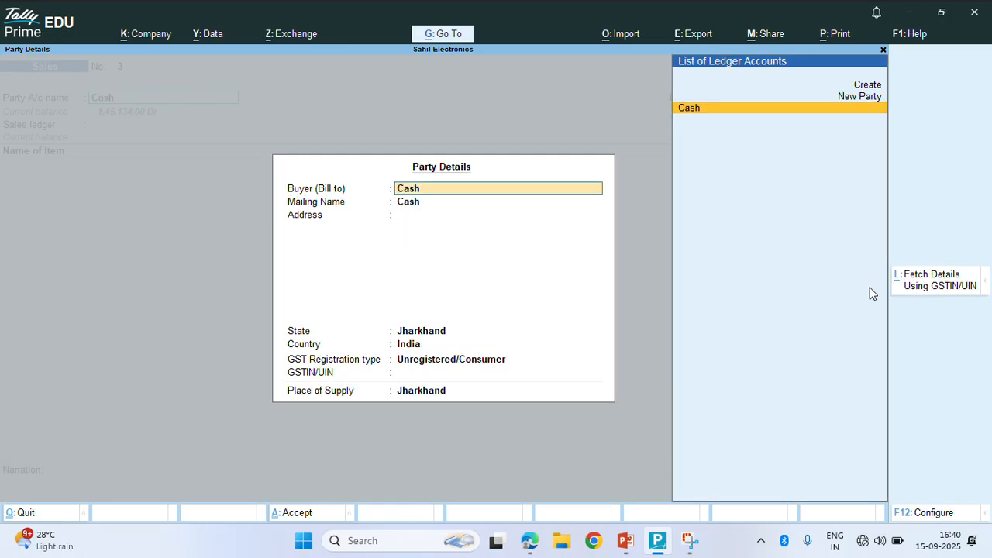
pyautogui.press('Escape')
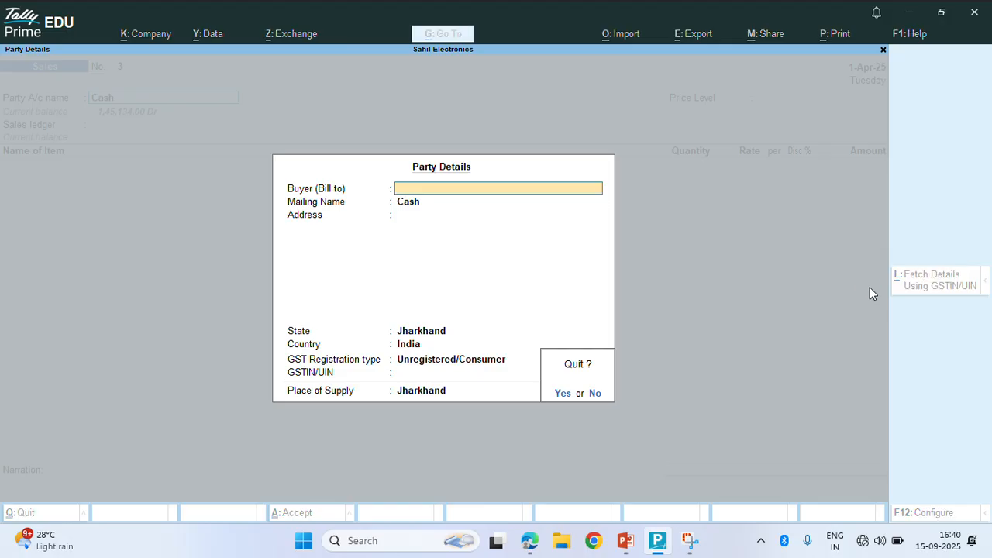
pyautogui.press('y')
pyautogui.press('Return')
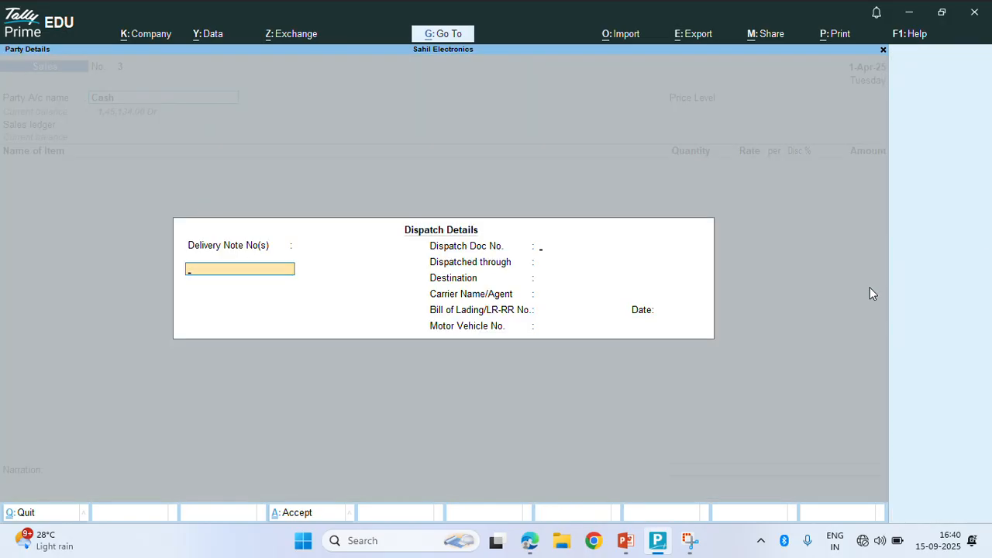
pyautogui.press('Return')
# Enter document GRD001, through Auto, destination Purnanagar, the carrier name, bill of lading 123, and vehicle number
pyautogui.write('GRD')
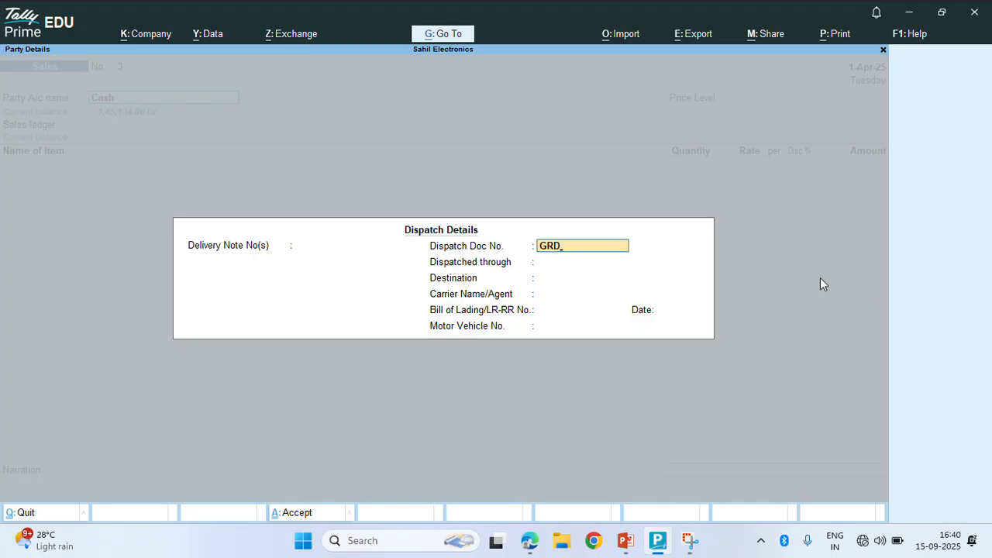
pyautogui.write('00')
pyautogui.press('Return')
pyautogui.press('Return')
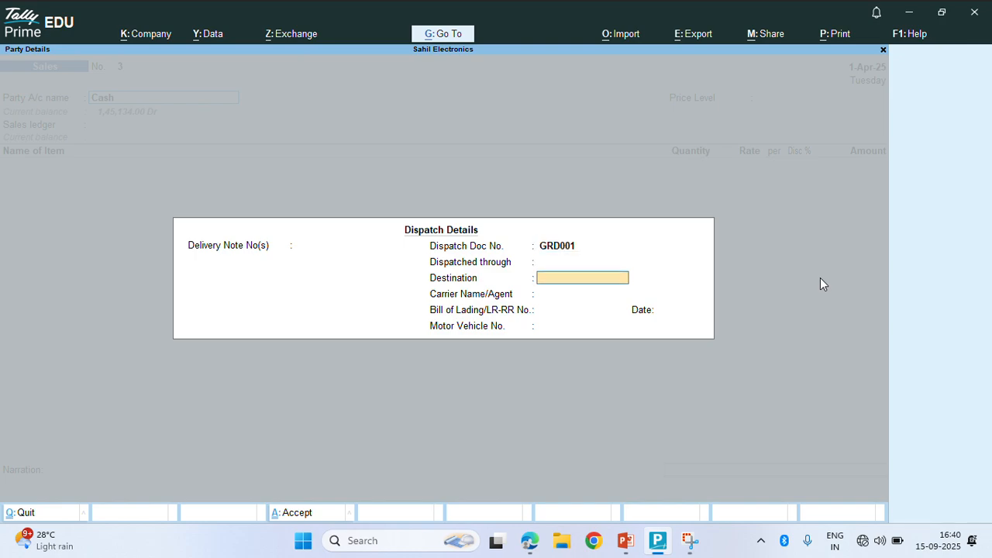
pyautogui.press('BackSpace')
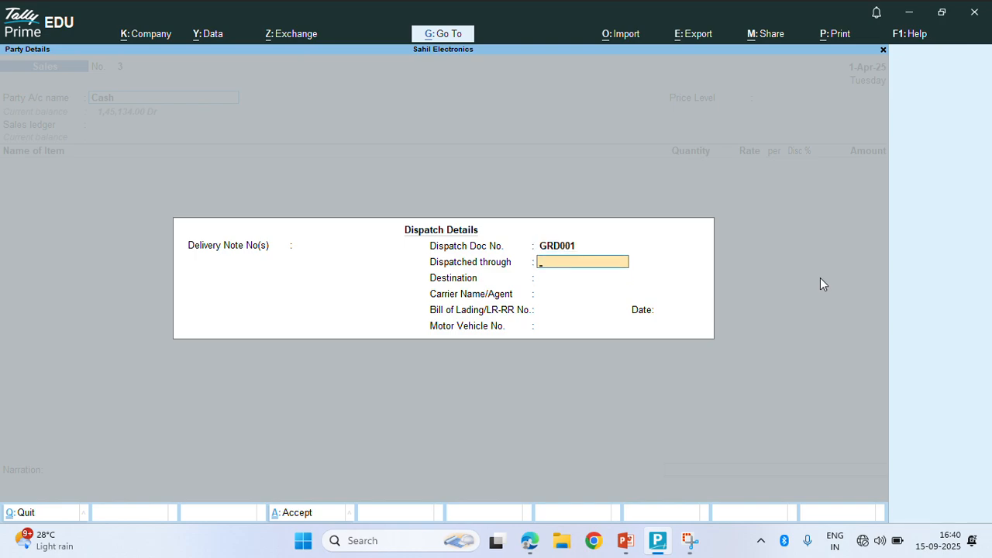
pyautogui.write('Auto')
pyautogui.press('Return')
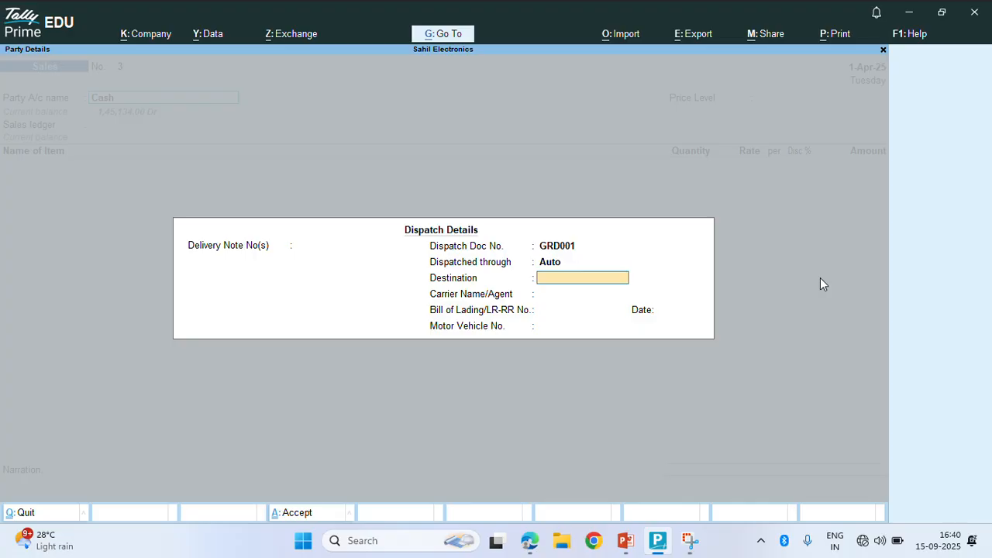
pyautogui.write('Purnanagar')
pyautogui.press('Return')
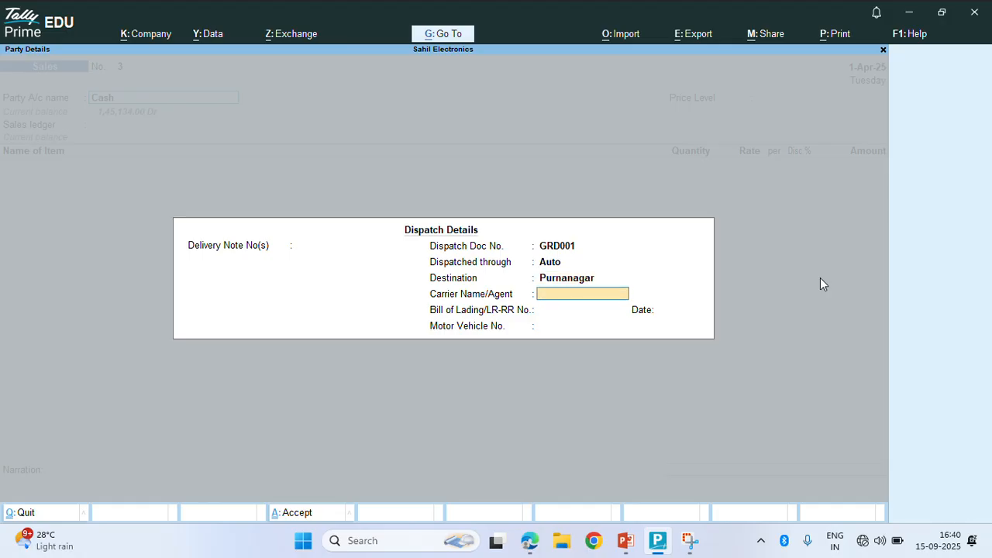
pyautogui.write('Rajan')
pyautogui.press('Return')
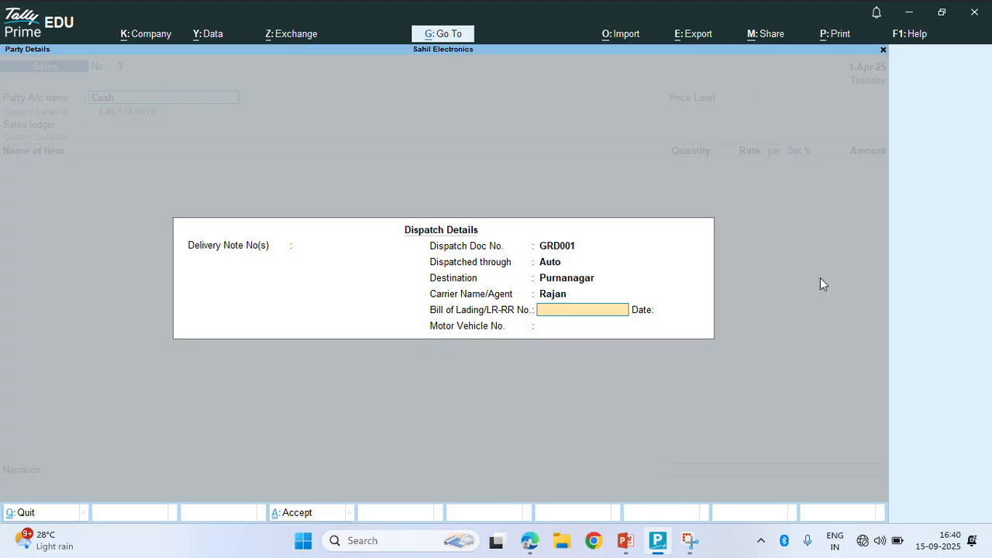
pyautogui.write('123')
pyautogui.press('Return')
pyautogui.press('Return')
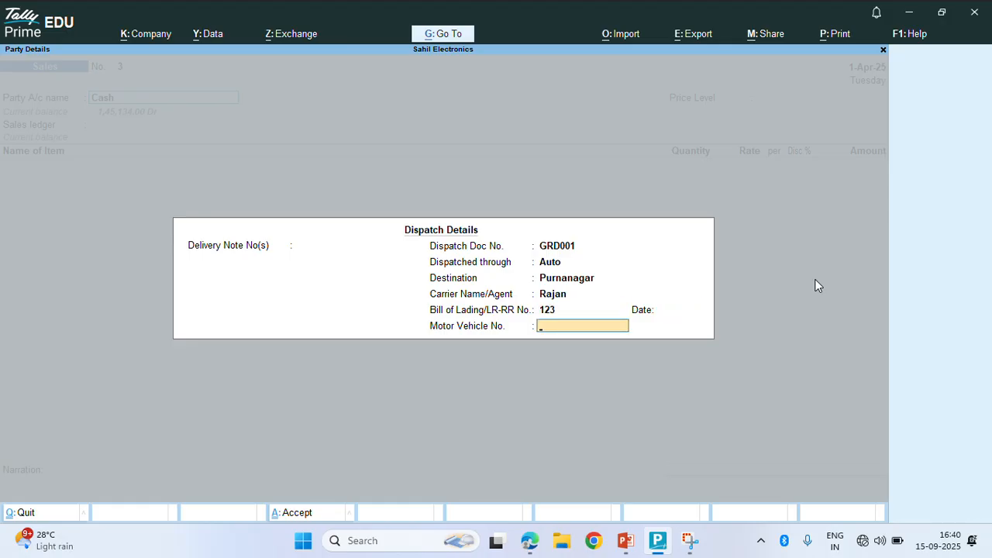
pyautogui.write('JH11K7074')
# Enter the buyer's mailing name, Giridih address and phone number, and set GST registration to Regular
pyautogui.press('Return')
pyautogui.press('Return')
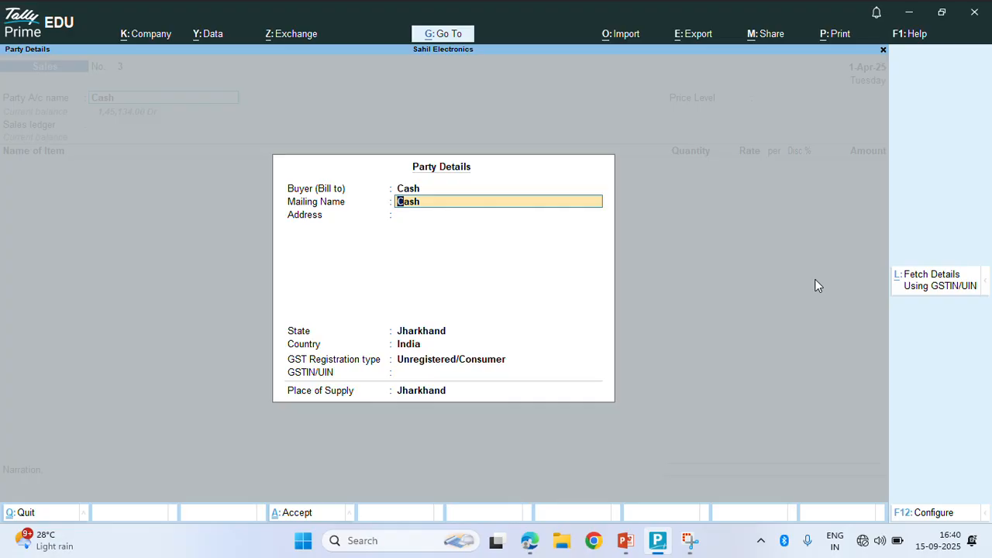
pyautogui.press('Return')
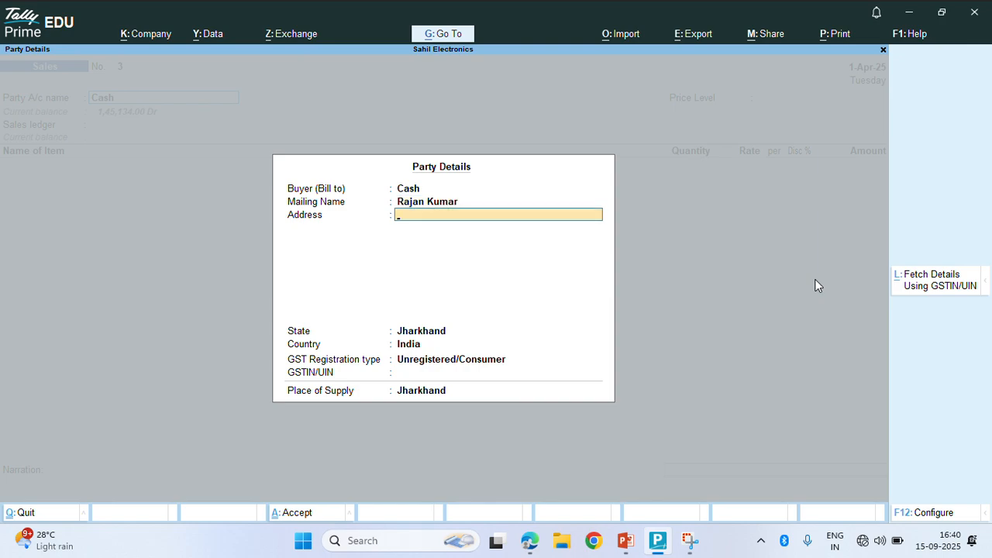
pyautogui.write('Giridih')
pyautogui.press('Return')
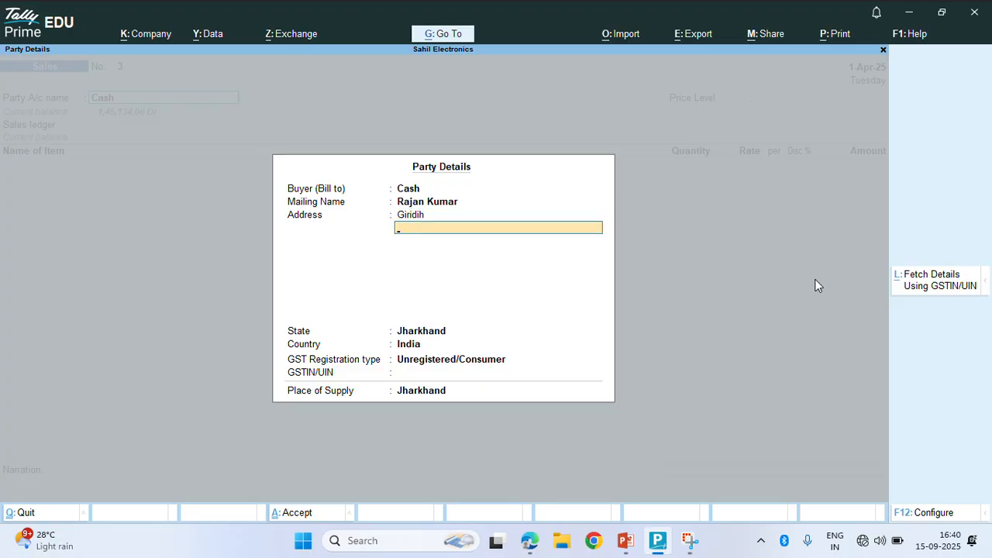
pyautogui.press('Return')
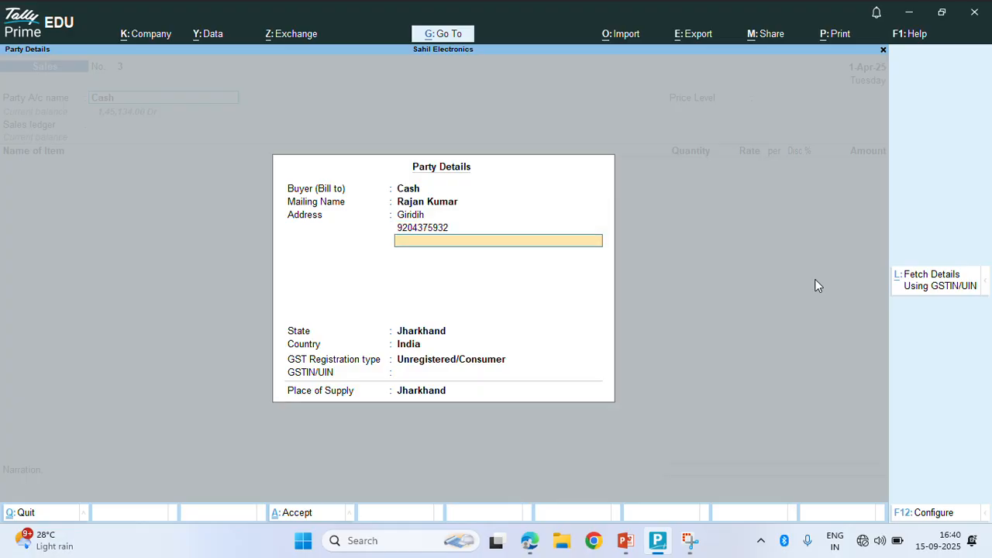
pyautogui.press('Return')
pyautogui.press('Return')
pyautogui.press('Up')
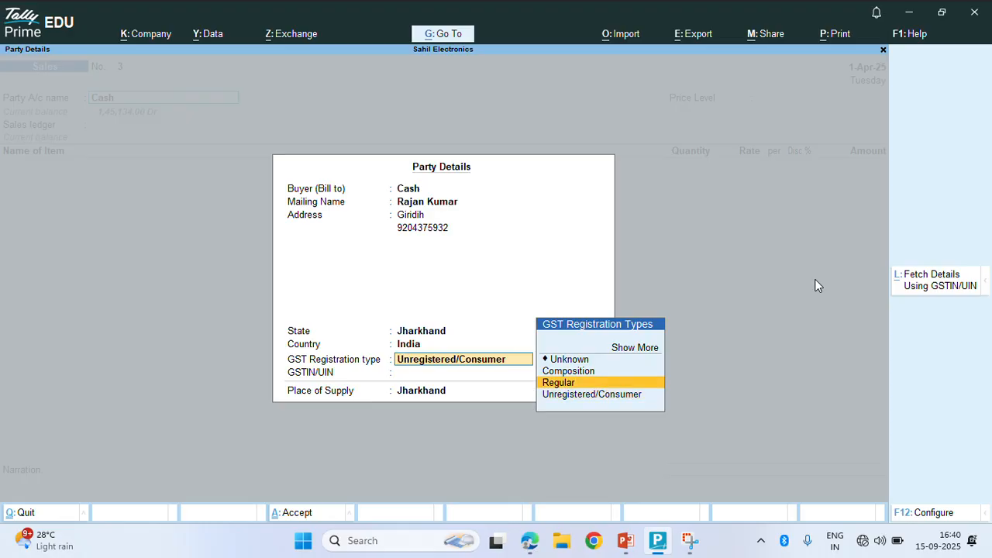
pyautogui.press('Return')
pyautogui.press('Return')
pyautogui.press('Return')
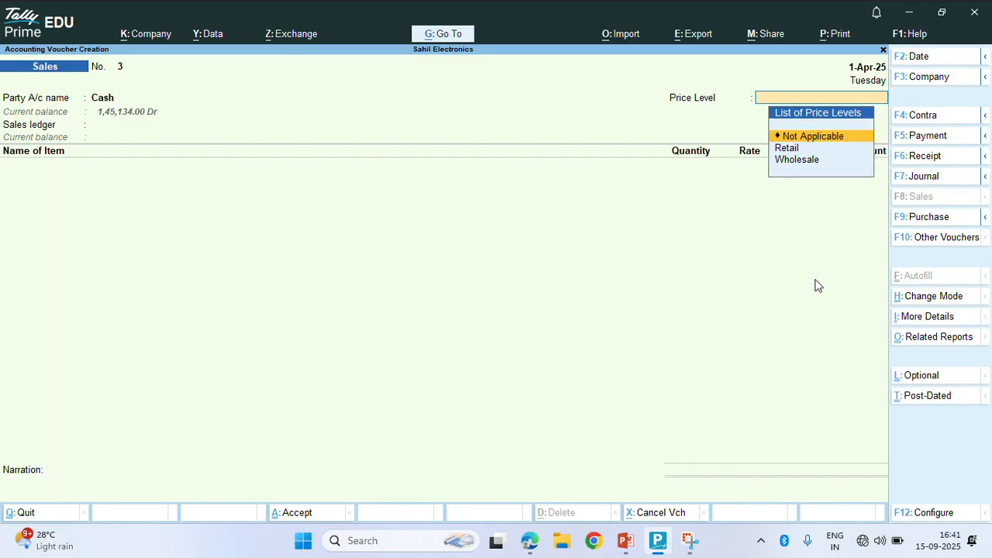
# Apply Retail pricing and add Tubelight 20w with a quantity of 1
pyautogui.press('Down')
pyautogui.press('Down')
pyautogui.press('Up')
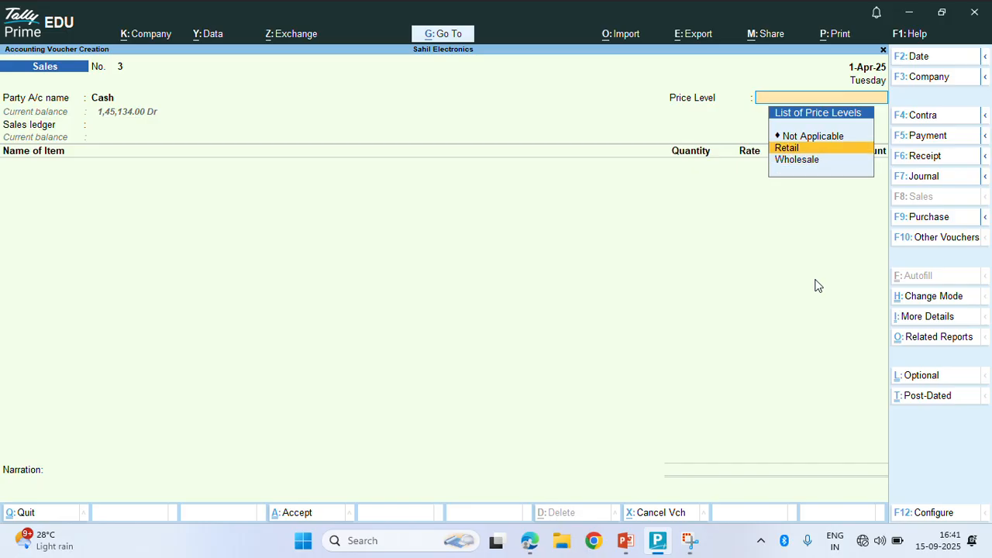
pyautogui.press('Return')
pyautogui.press('Return')
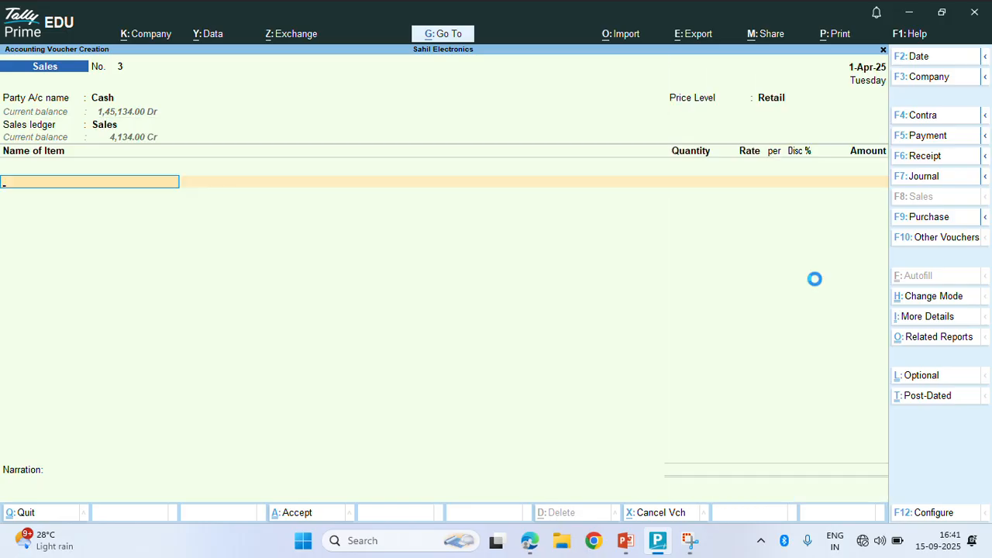
pyautogui.press('Down')
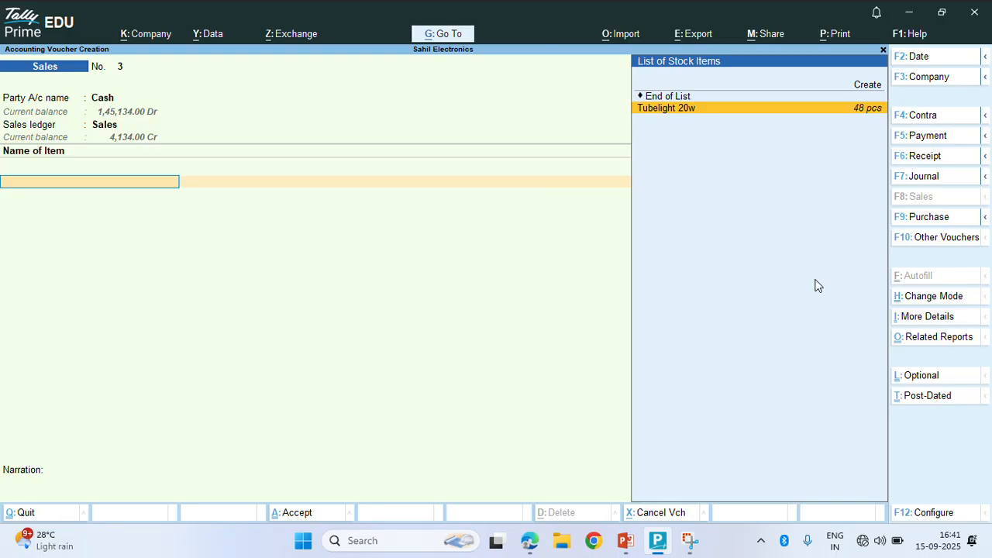
pyautogui.press('Return')
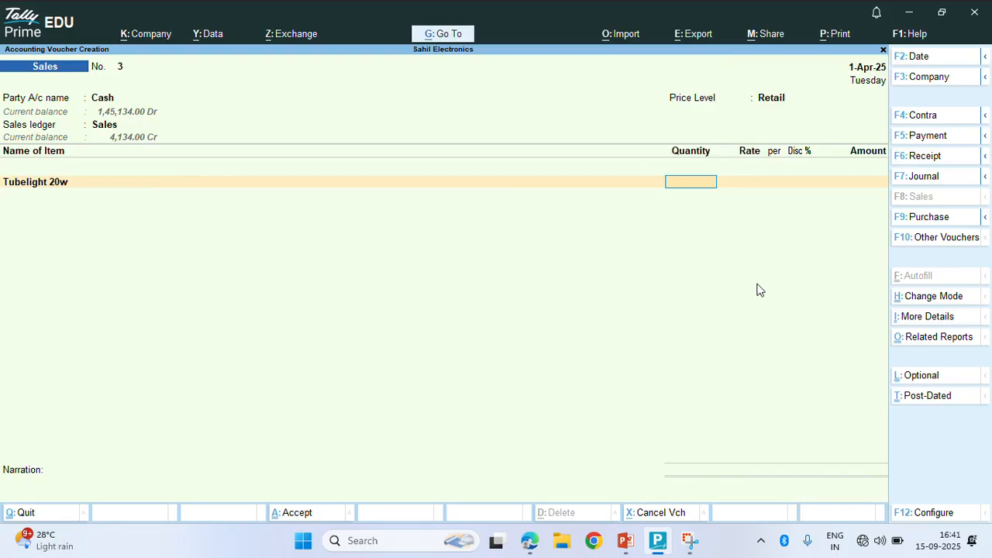
pyautogui.write('1')
pyautogui.press('Return')
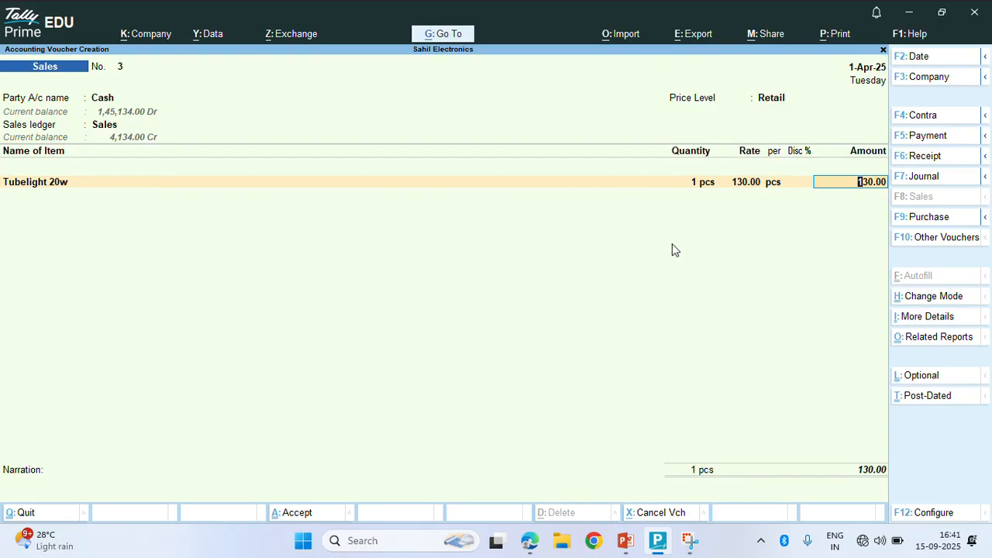
pyautogui.press('Return')
pyautogui.press('Return')
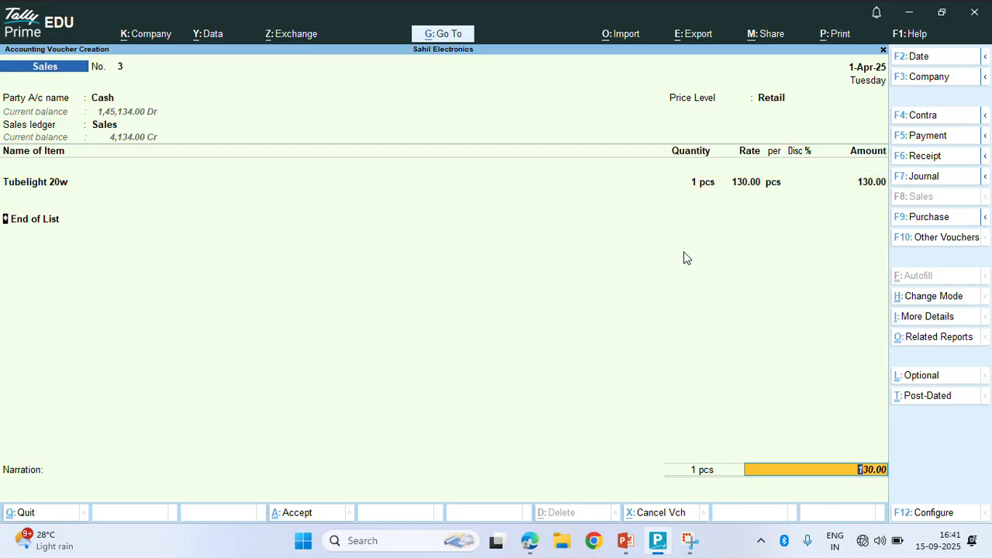
# Change the quantity to 3 pcs with a 10% discount, totalling 351.00, and save
pyautogui.press('BackSpace')
pyautogui.press('BackSpace')
pyautogui.press('BackSpace')
pyautogui.press('BackSpace')
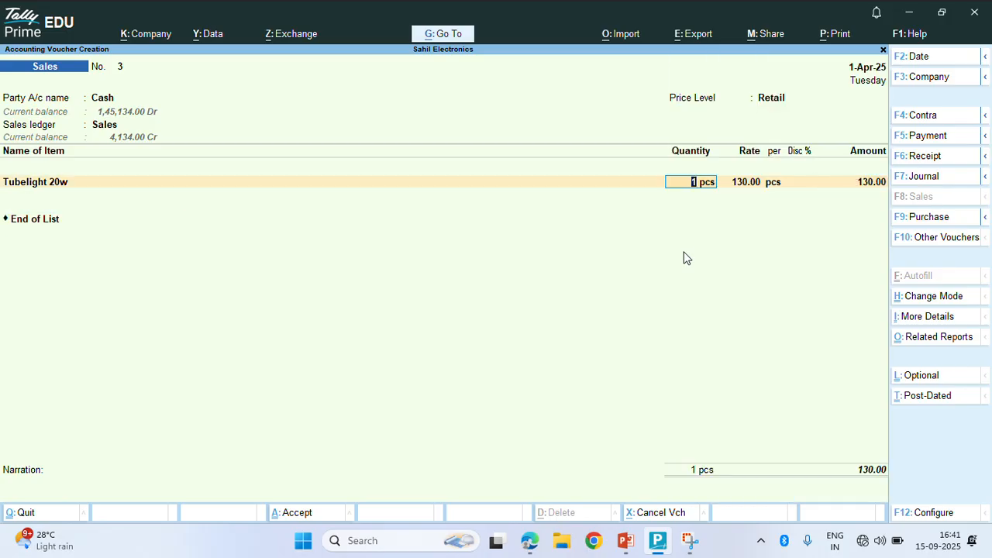
pyautogui.write('3')
pyautogui.press('Return')
pyautogui.press('Return')
pyautogui.press('Return')
pyautogui.write('10')
pyautogui.press('Return')
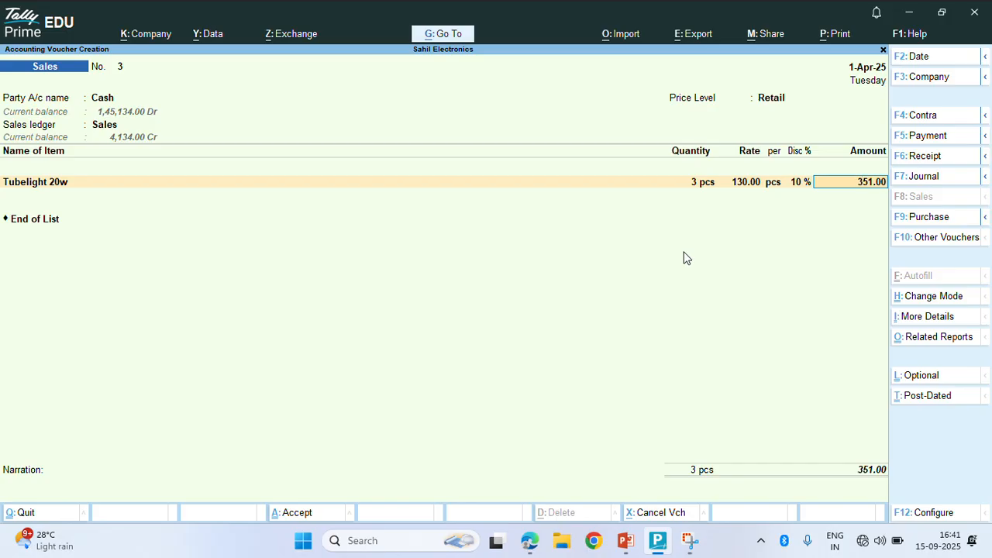
pyautogui.press('Return')
pyautogui.press('Return')
pyautogui.press('Return')
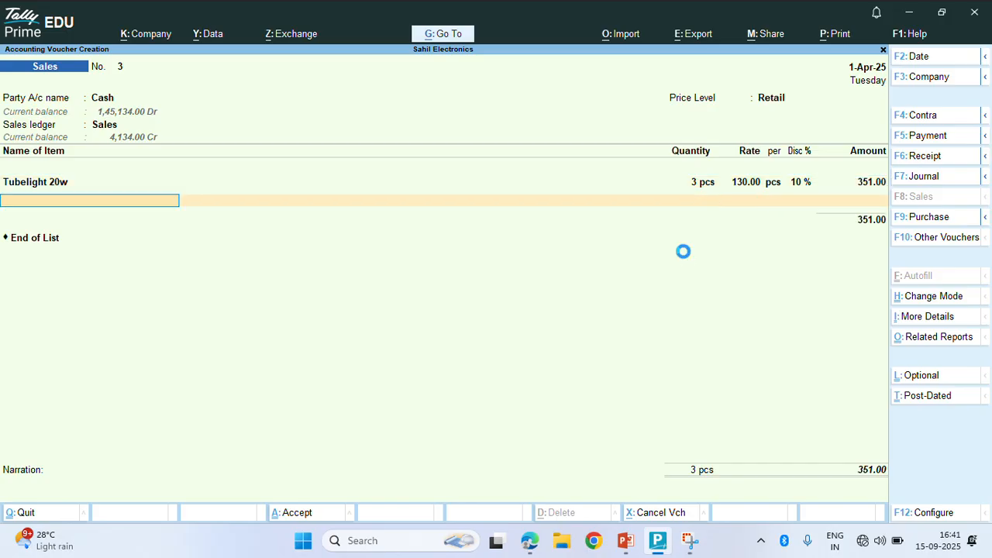
pyautogui.press('Return')
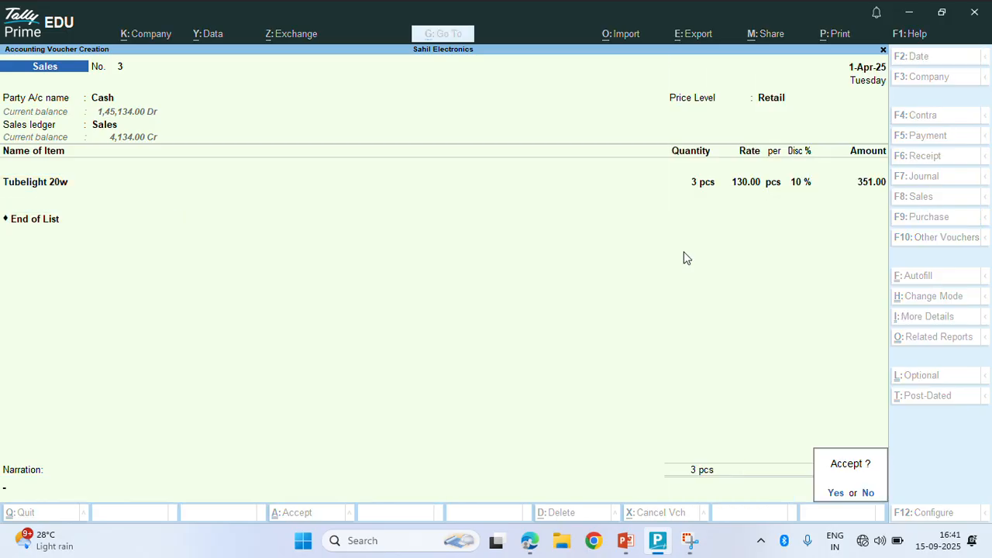
# Save sales voucher 3 and bring it back up for alteration
pyautogui.press('Return')
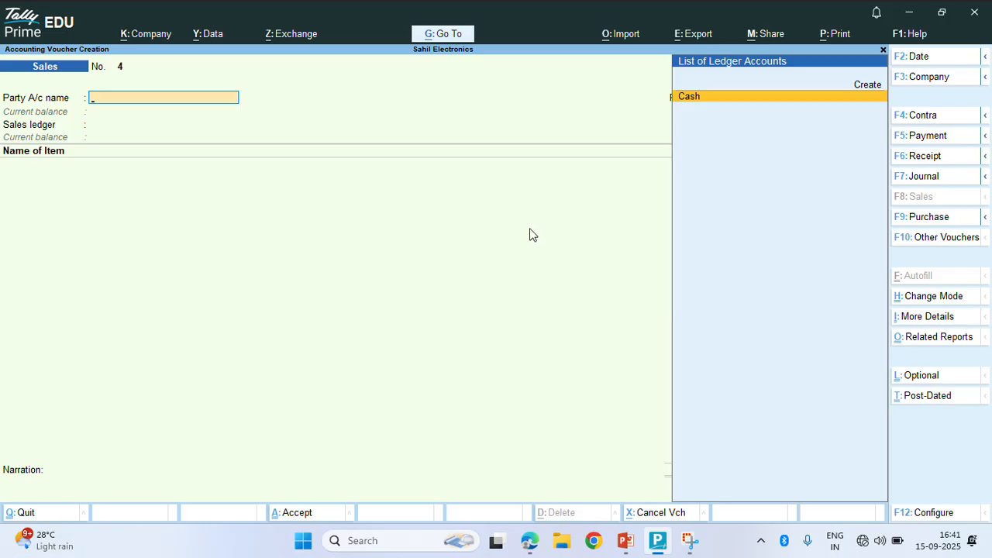
pyautogui.press('Up')
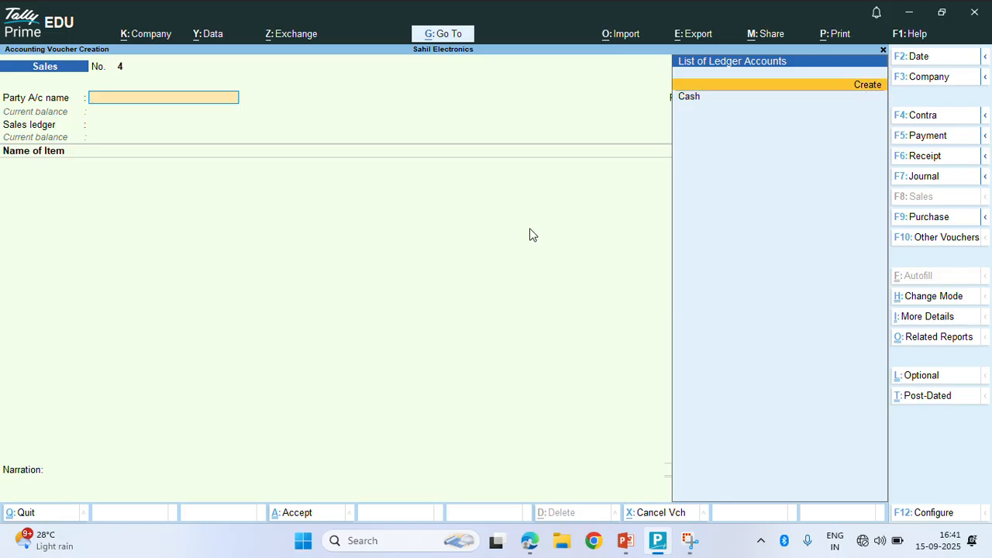
pyautogui.press('pageup')
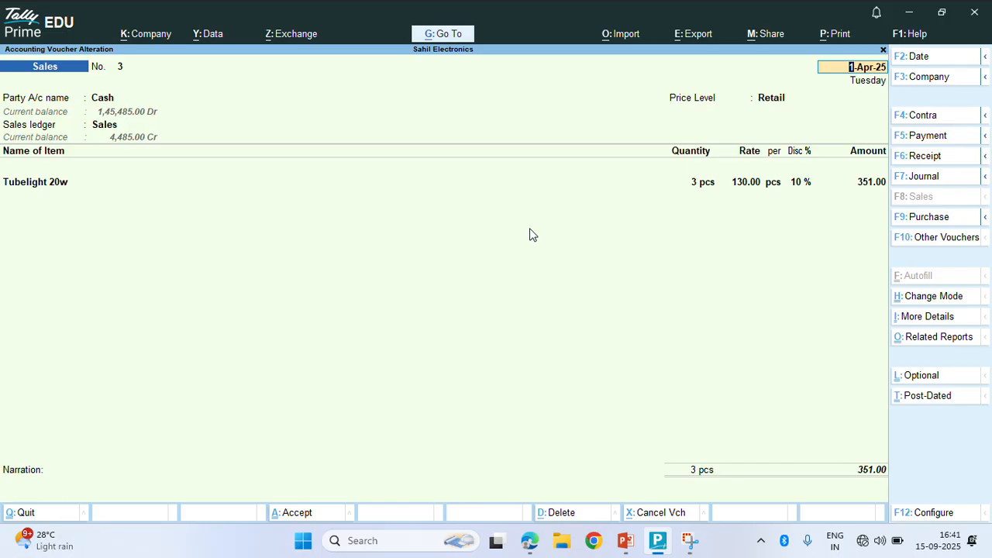
pyautogui.press('BackSpace')
pyautogui.write('p')
pyautogui.press('BackSpace')
# Quit the altered screen and discard the new blank voucher No. 4
pyautogui.press('Escape')
pyautogui.press('y')
pyautogui.press('Return')
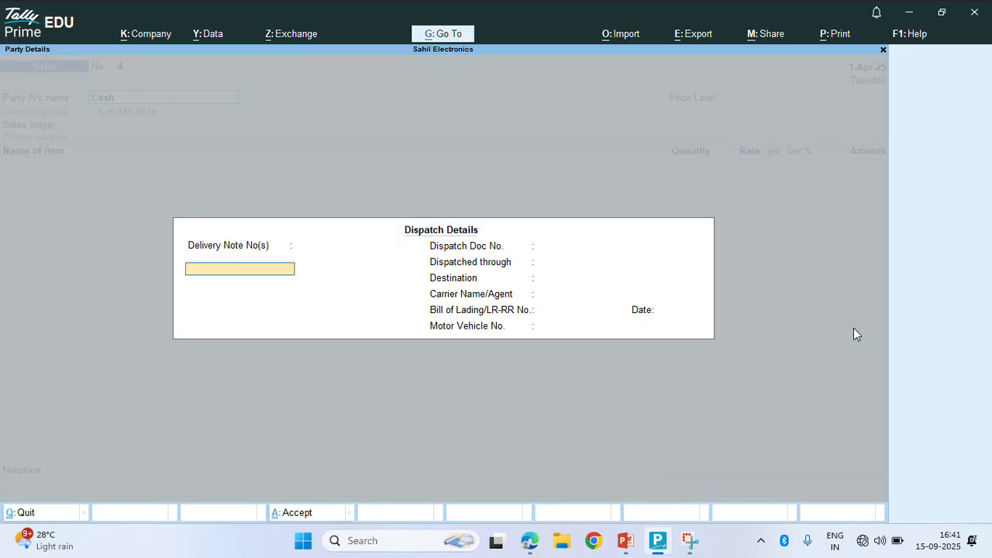
pyautogui.press('Escape')
pyautogui.press('y')
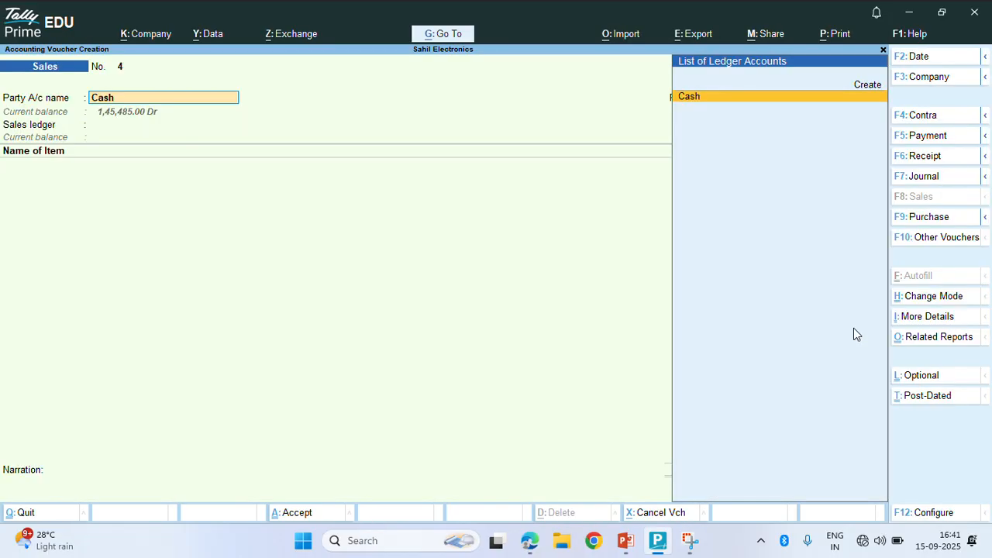
pyautogui.press('Escape')
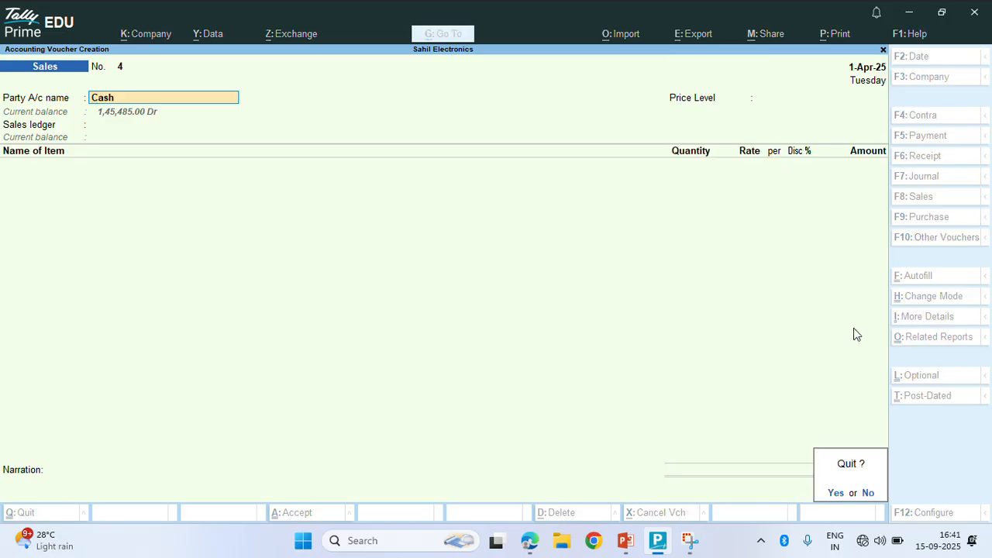
pyautogui.press('y')
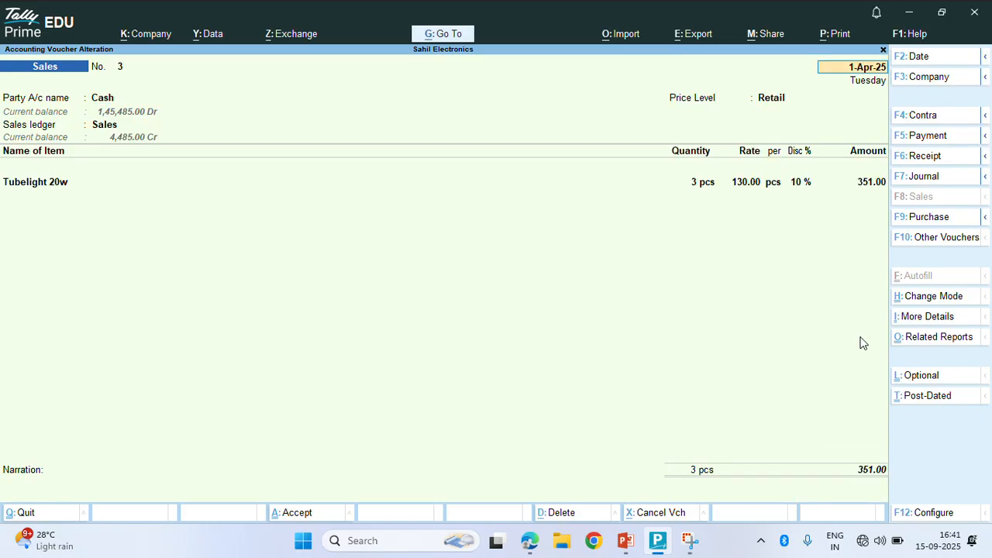
# Print the current sales voucher 3 as an INVOICE, saving it as rajan.pdf on the Desktop
pyautogui.click(841, 37)
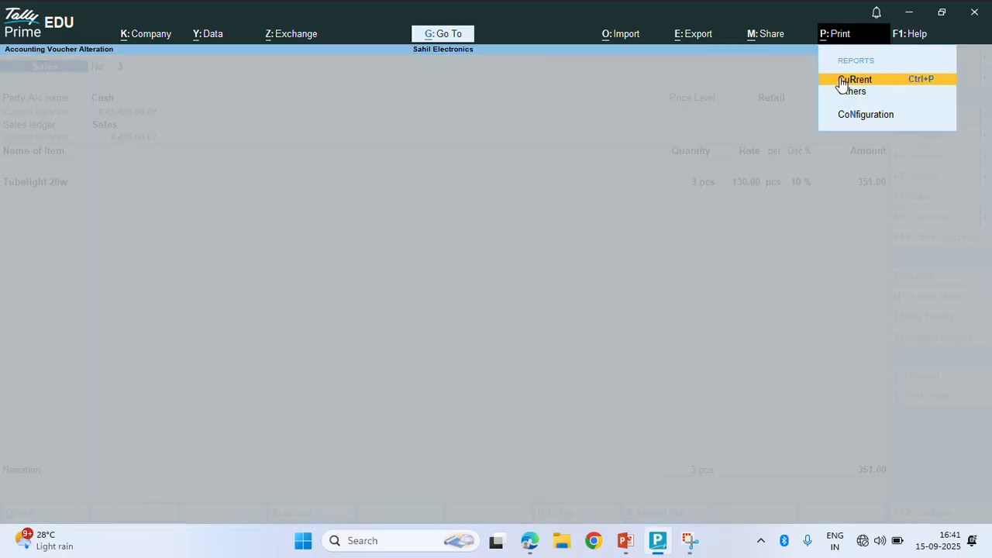
pyautogui.click(844, 81)
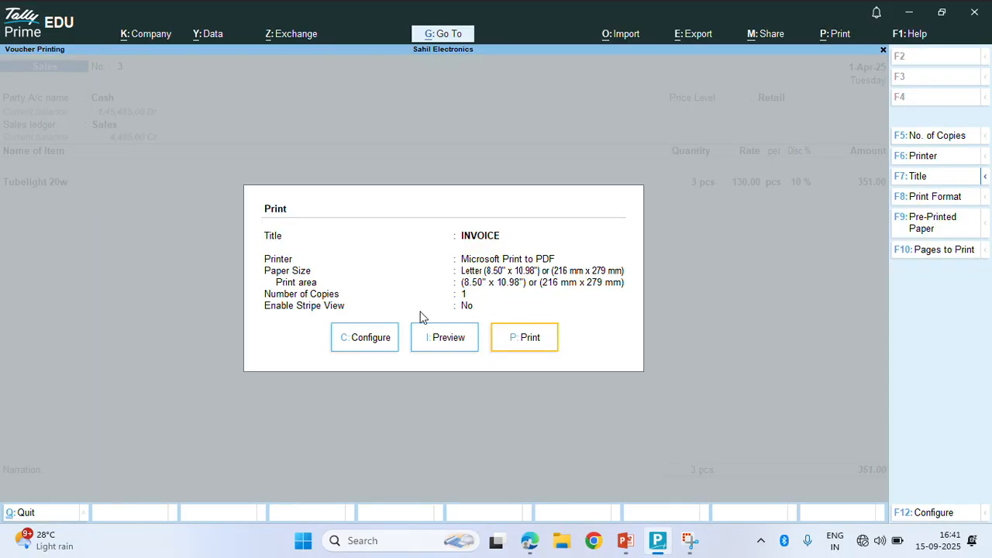
pyautogui.click(540, 335)
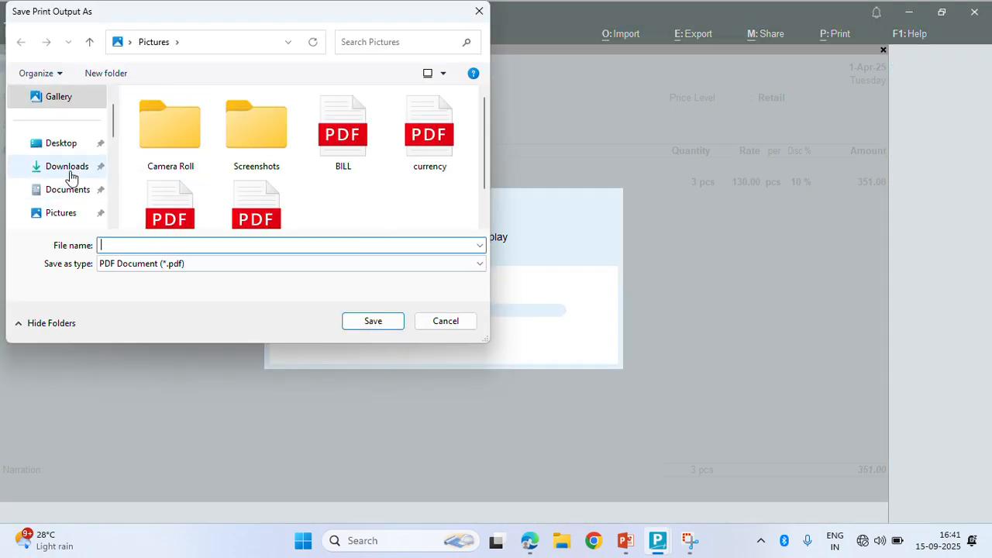
pyautogui.click(64, 146)
pyautogui.click(141, 248)
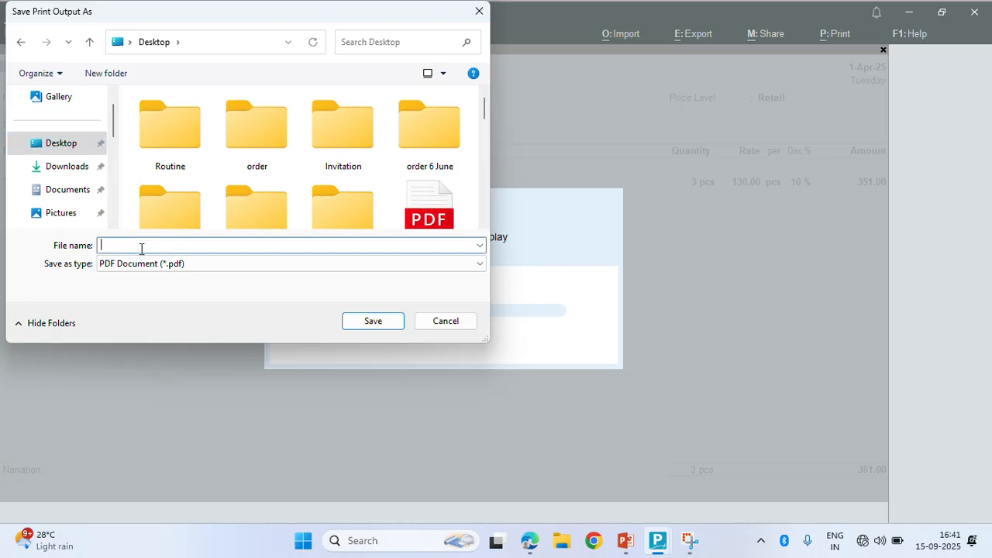
pyautogui.write('rajan')
pyautogui.press('Return')
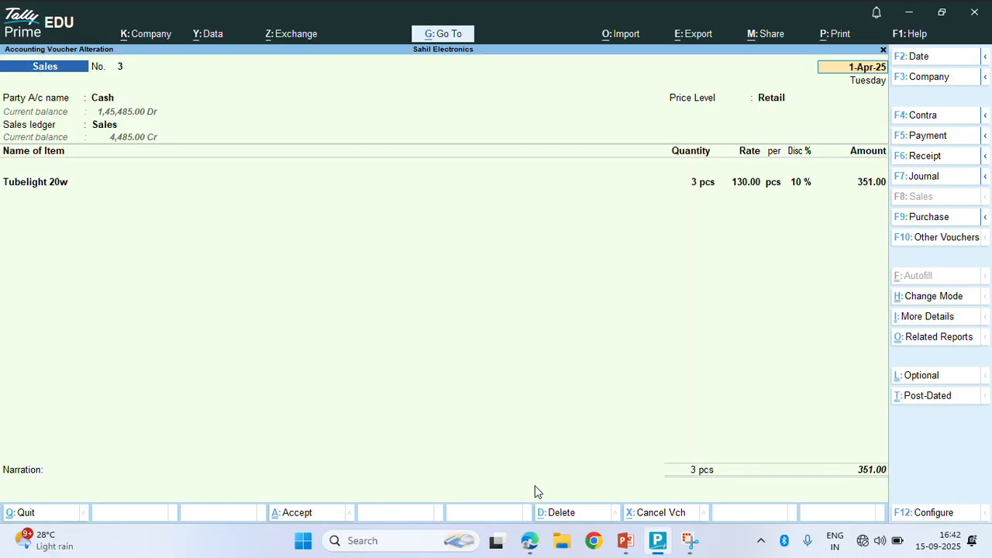
# Open the newest recent file, rajan.pdf, from File Explorer to view invoice 3 in Edge
pyautogui.click(562, 543)
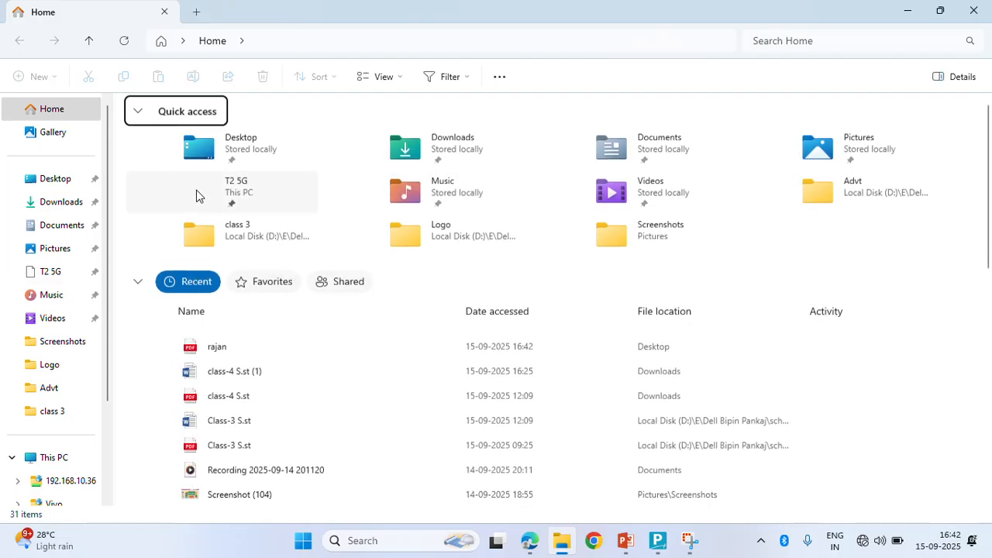
pyautogui.doubleClick(217, 348)
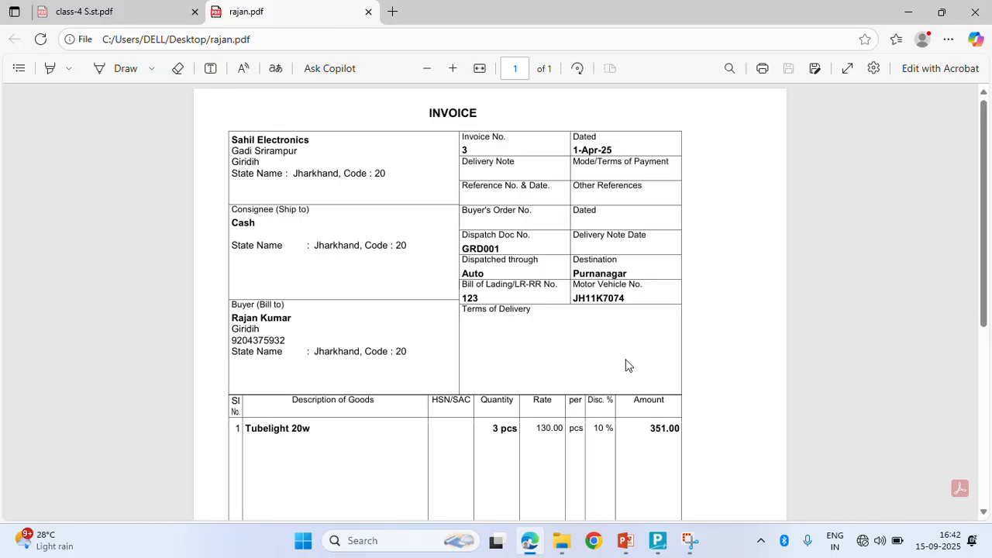
pyautogui.scroll(-3, 604, 341)
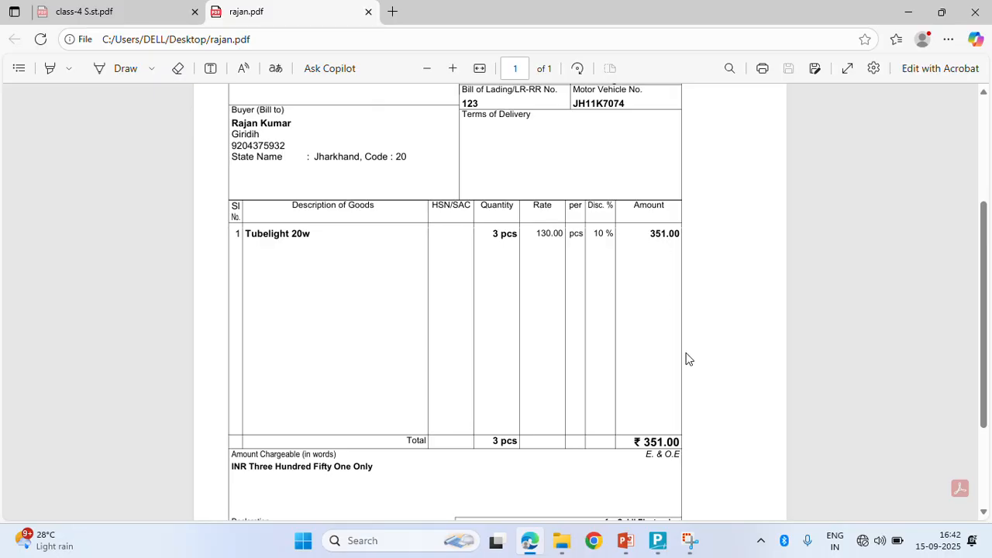
pyautogui.moveTo(985, 365); pyautogui.dragTo(983, 447)
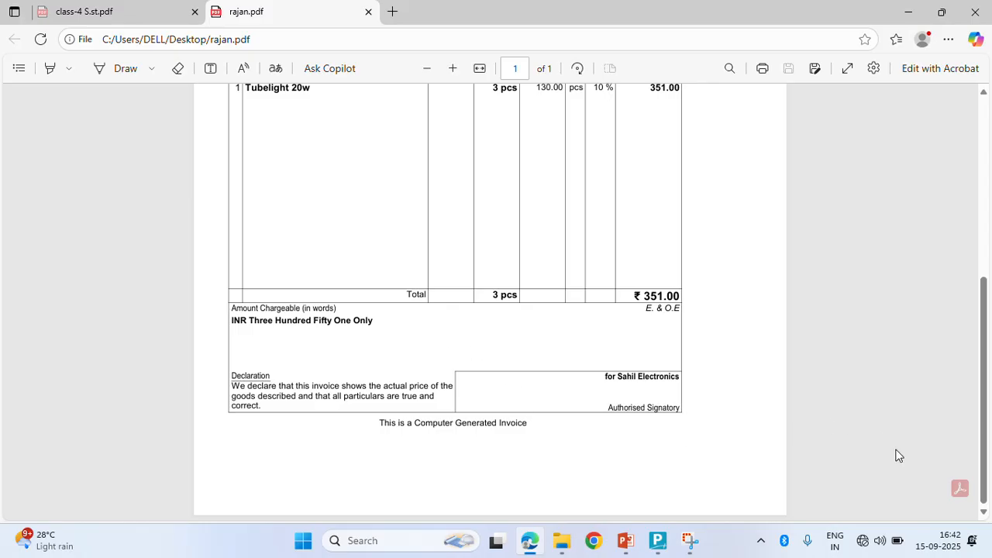
pyautogui.moveTo(985, 461); pyautogui.dragTo(928, 138)
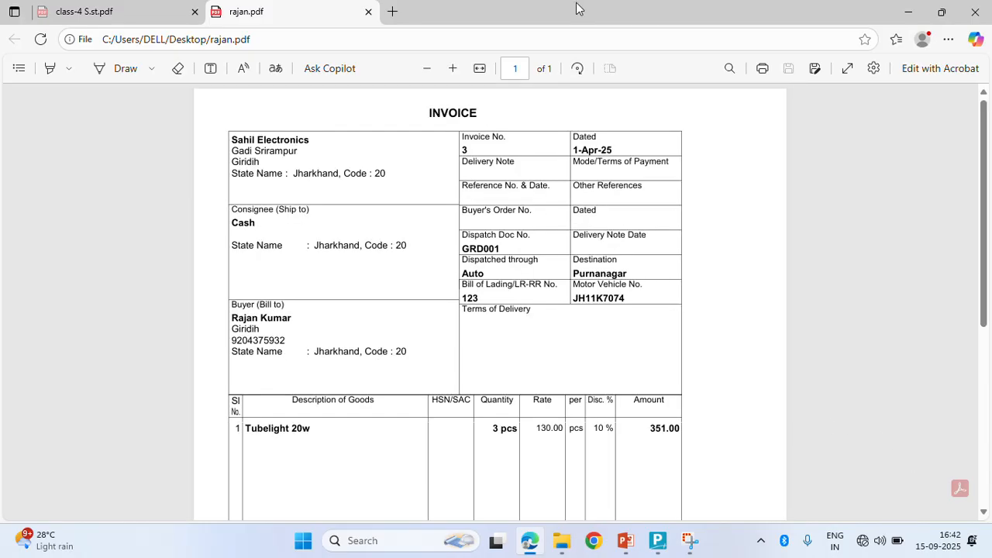